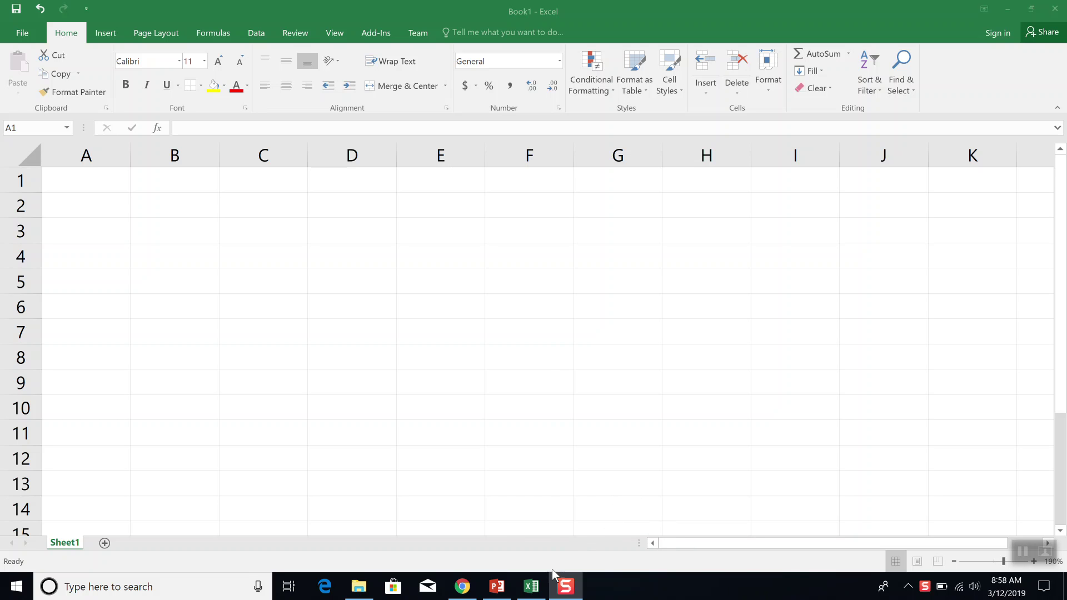
- Switch to the PowerPoint presentation and review the Finding Probabilities instructions and the Examples problem slide
left_click(498, 588)
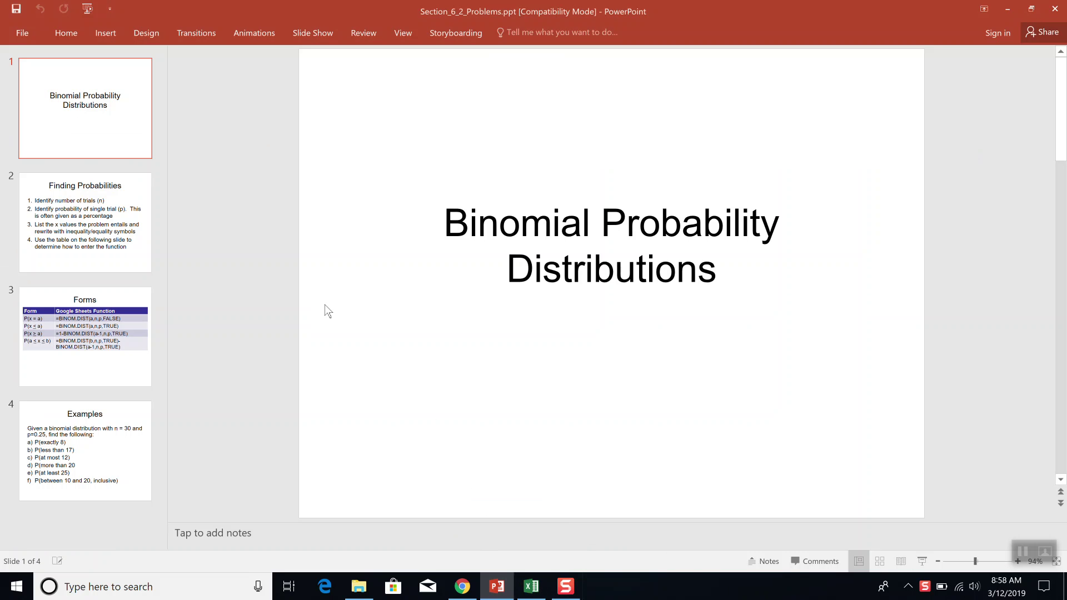
left_click(76, 196)
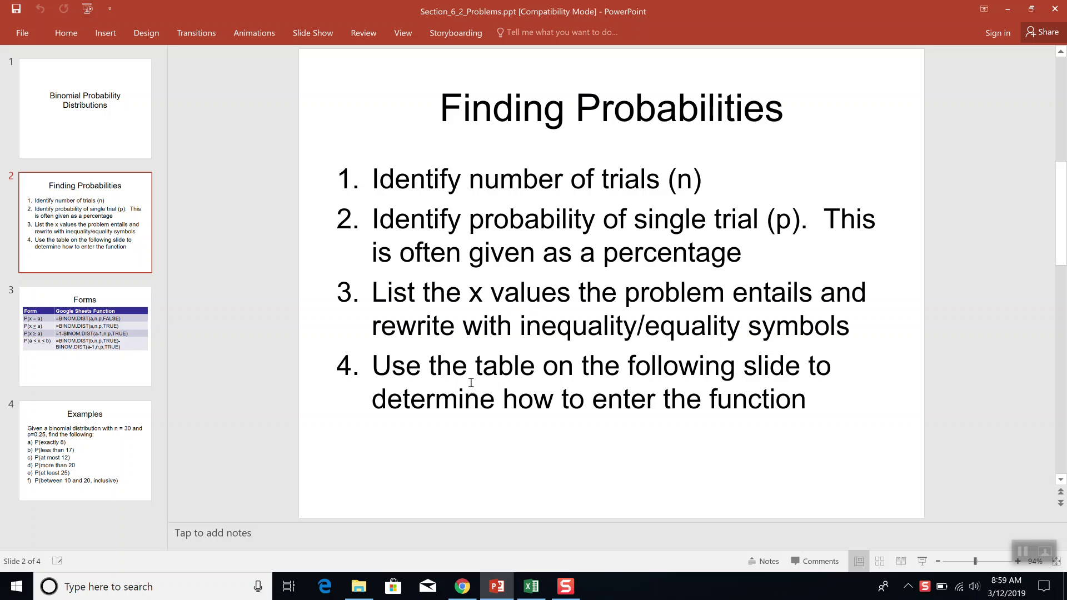
left_click(114, 454)
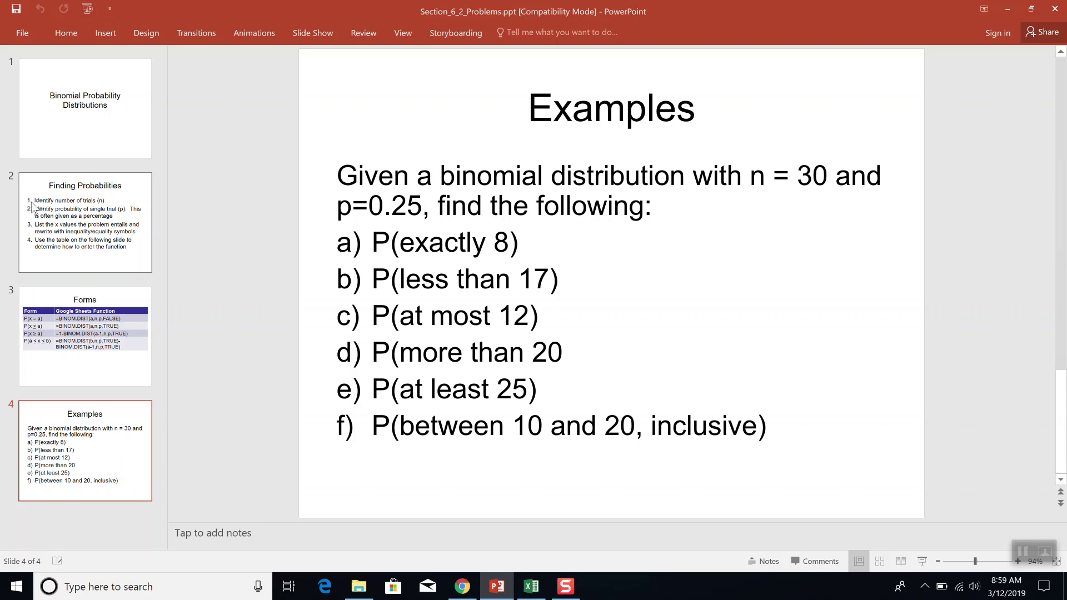
left_click(60, 228)
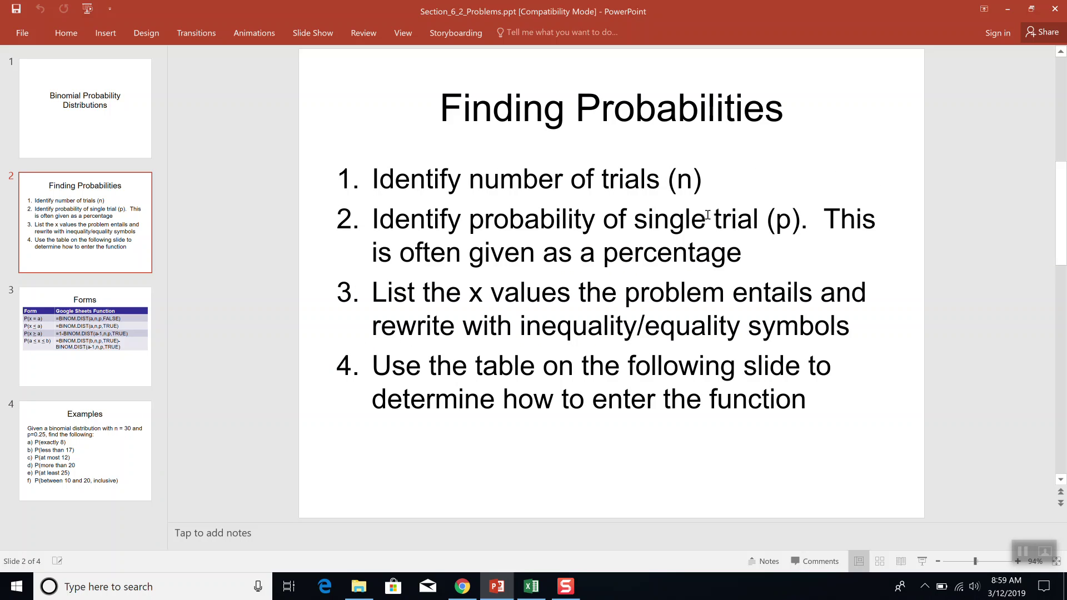
left_click(57, 481)
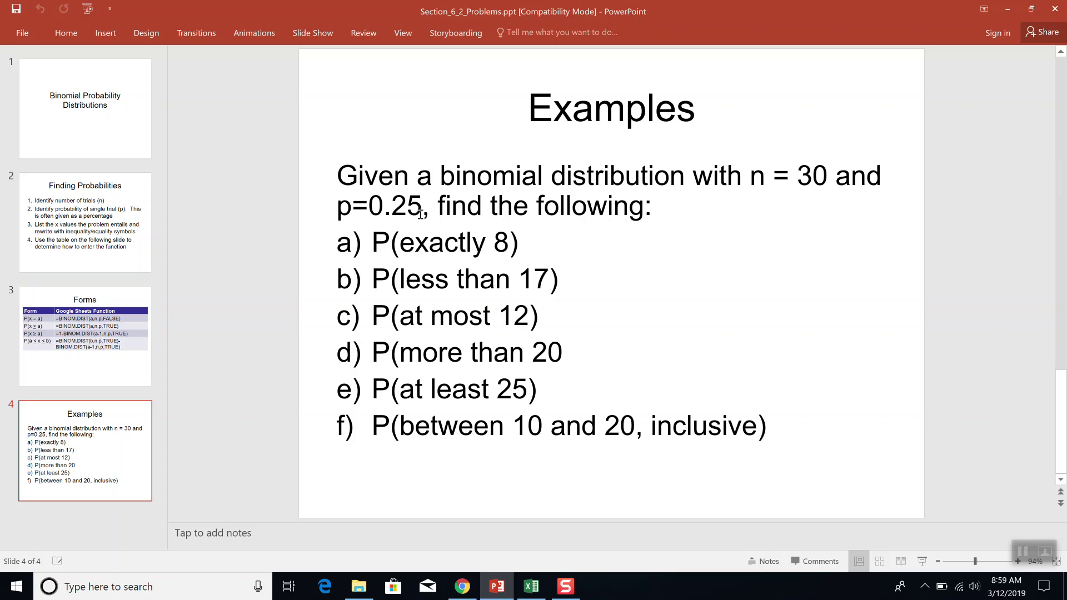
- Switch to the Excel workbook and enter the givens "n = 30, p = 0.25" in cell A1
key("alt+Tab")
left_click(468, 252)
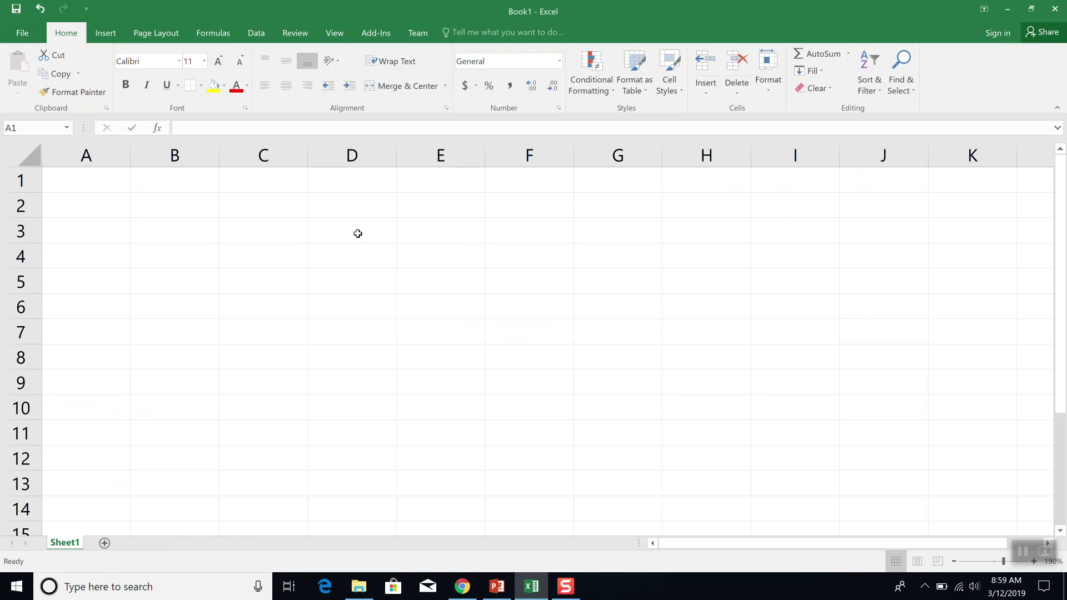
left_click(103, 184)
type("n")
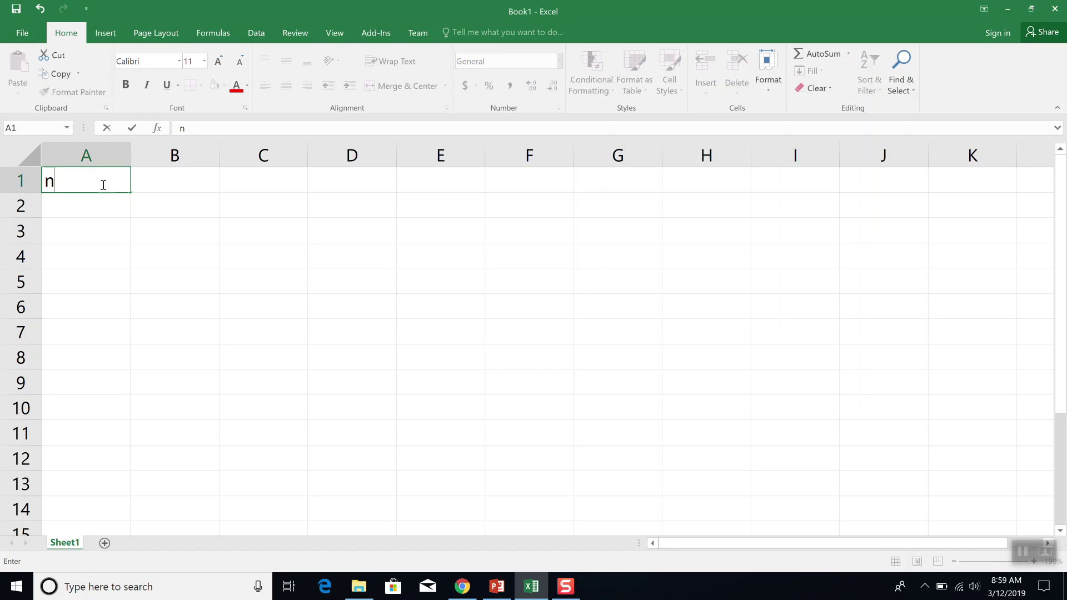
type(" = 30, p = 0.25")
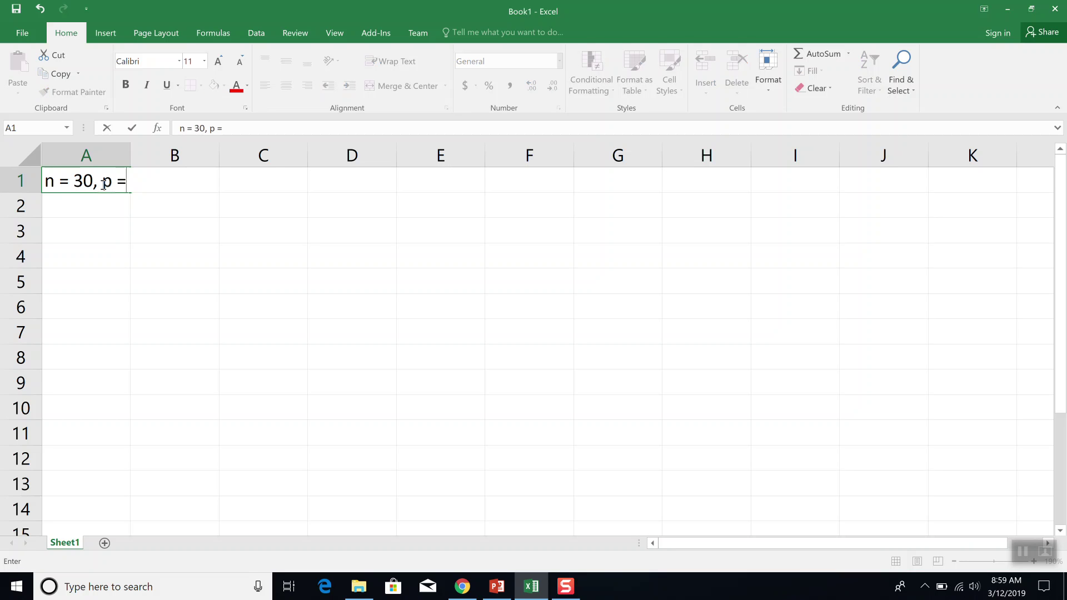
key("Return")
key("Return")
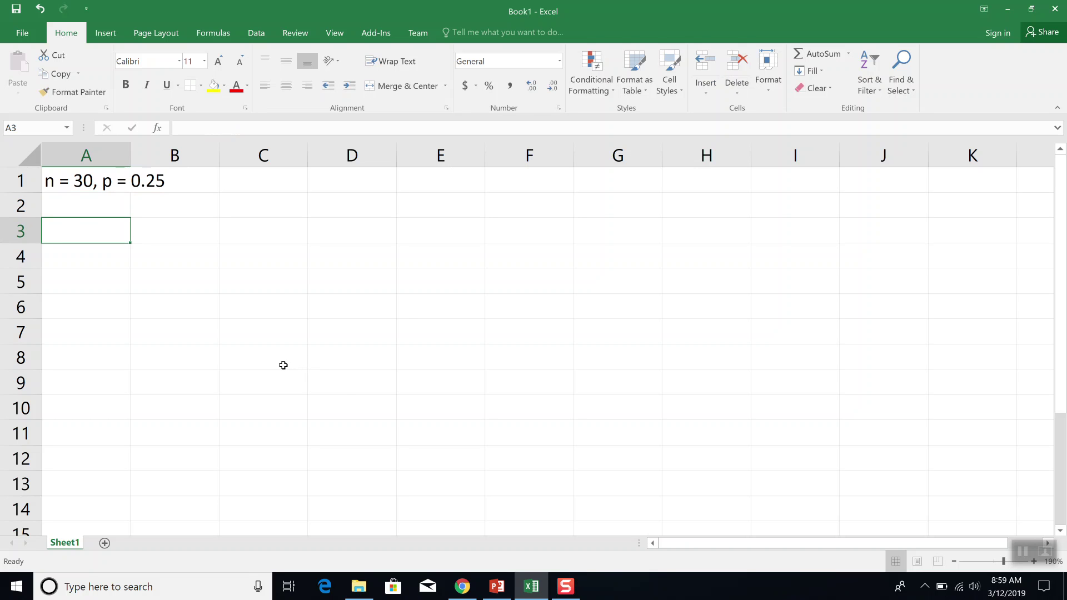
- Check the instructions and example a) in PowerPoint, then in Excel enter "a) exactly 8" in A3 and widen column A to fit
key("alt+Tab")
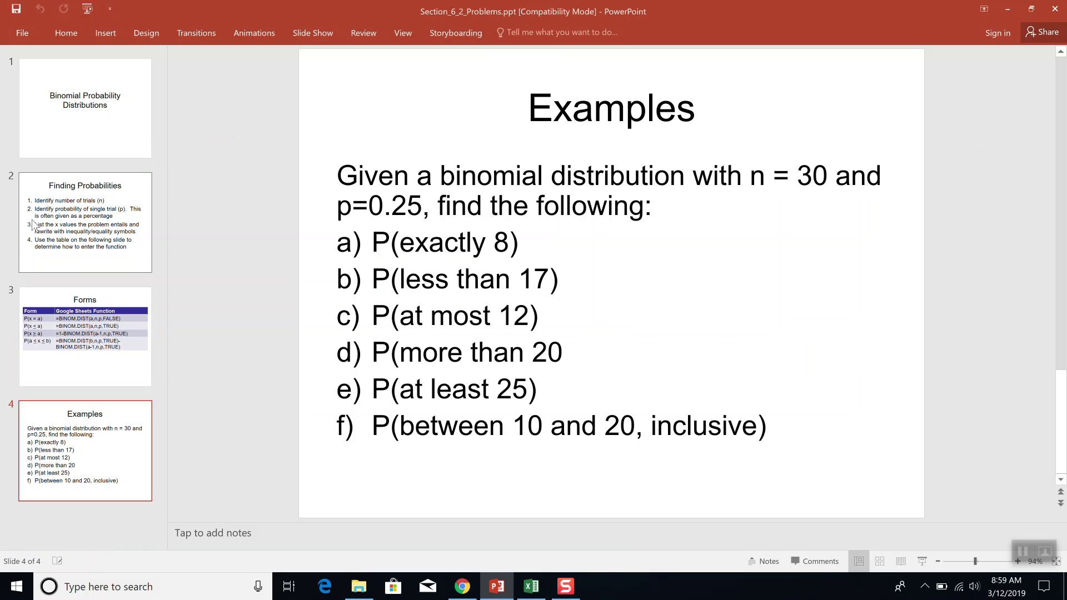
left_click(32, 224)
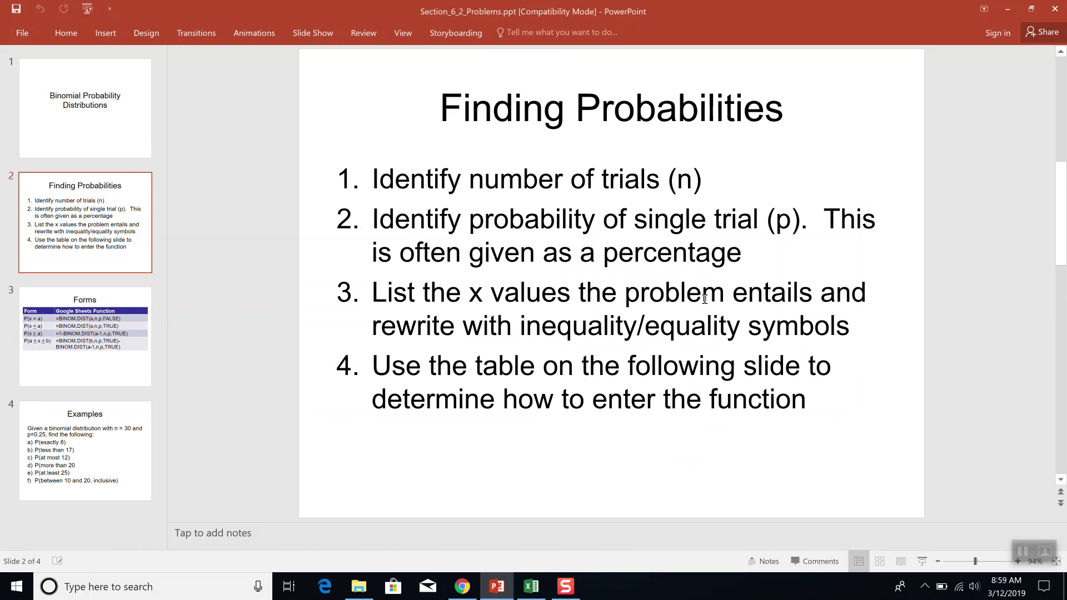
left_click(43, 458)
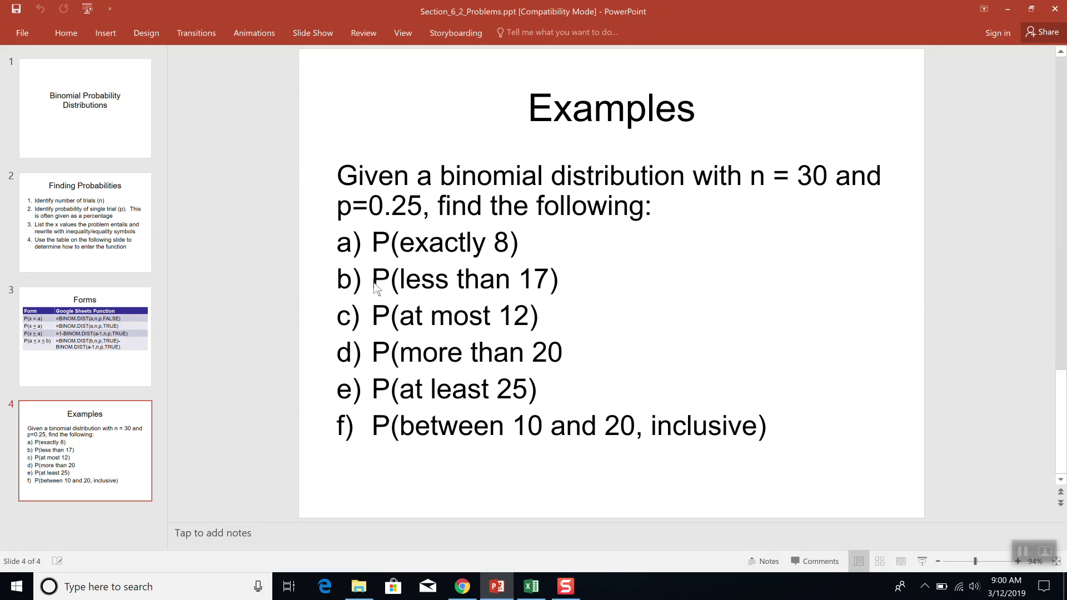
key("alt+Tab")
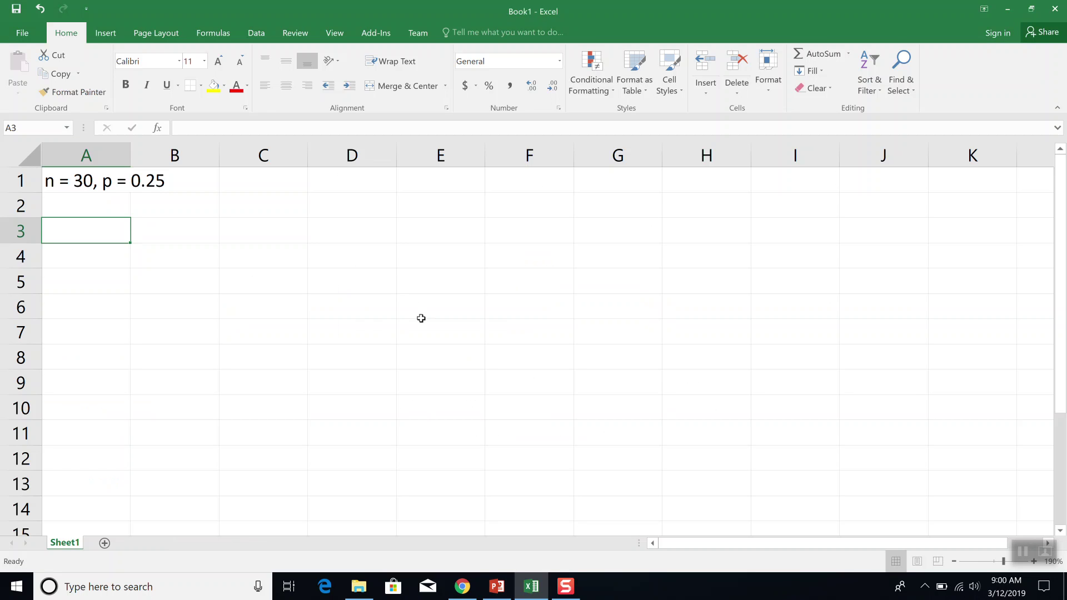
type("a) e")
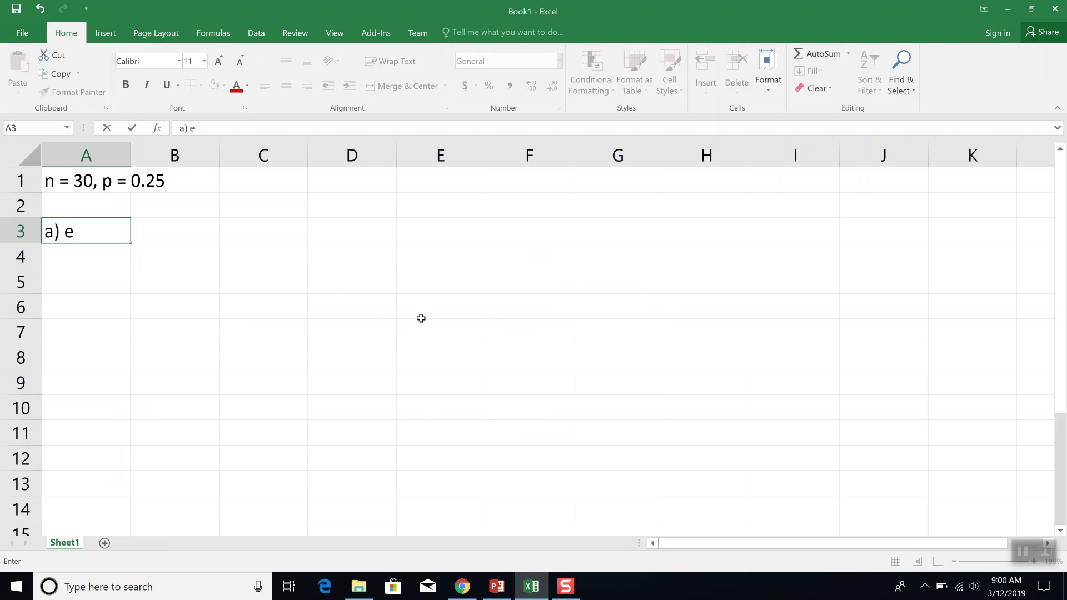
type("xactly 8")
key("Tab")
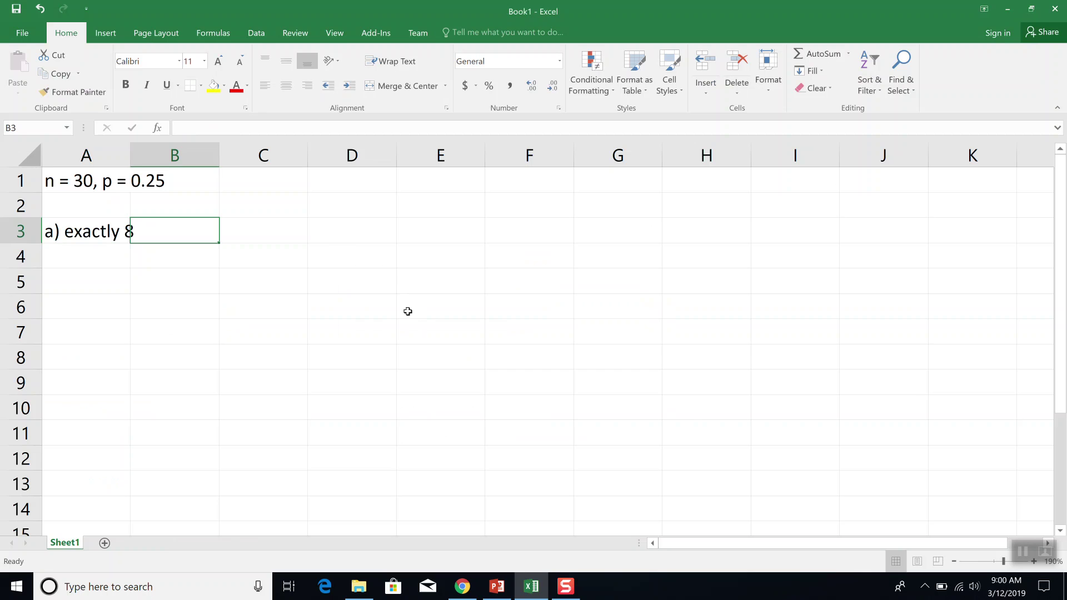
left_click_drag(130, 155, 211, 155)
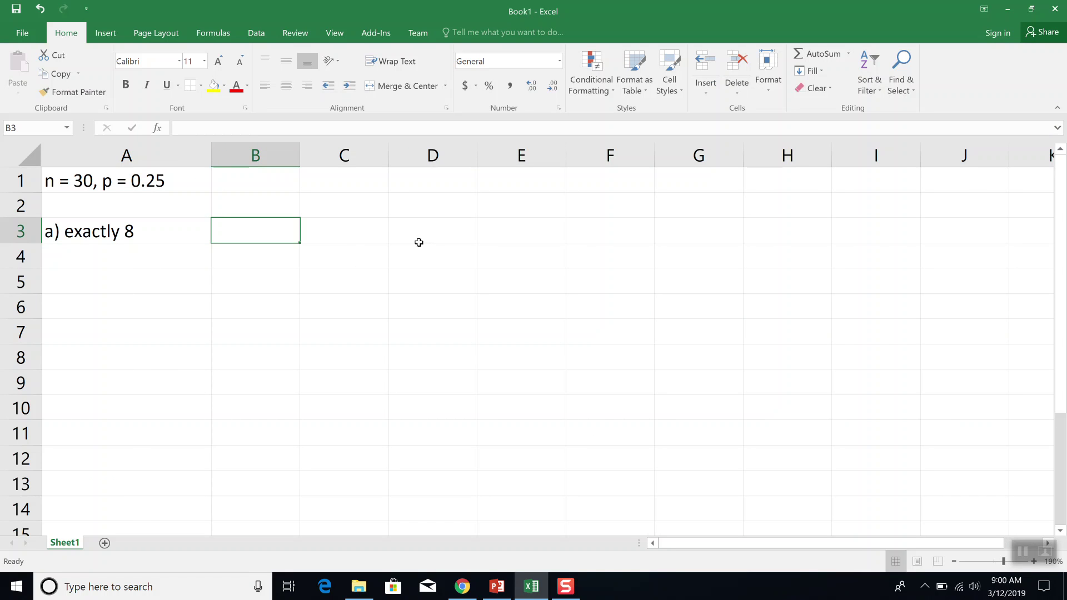
- Enter "x = 8" in cell B3 and widen column B to more than double its width
type("x = 8")
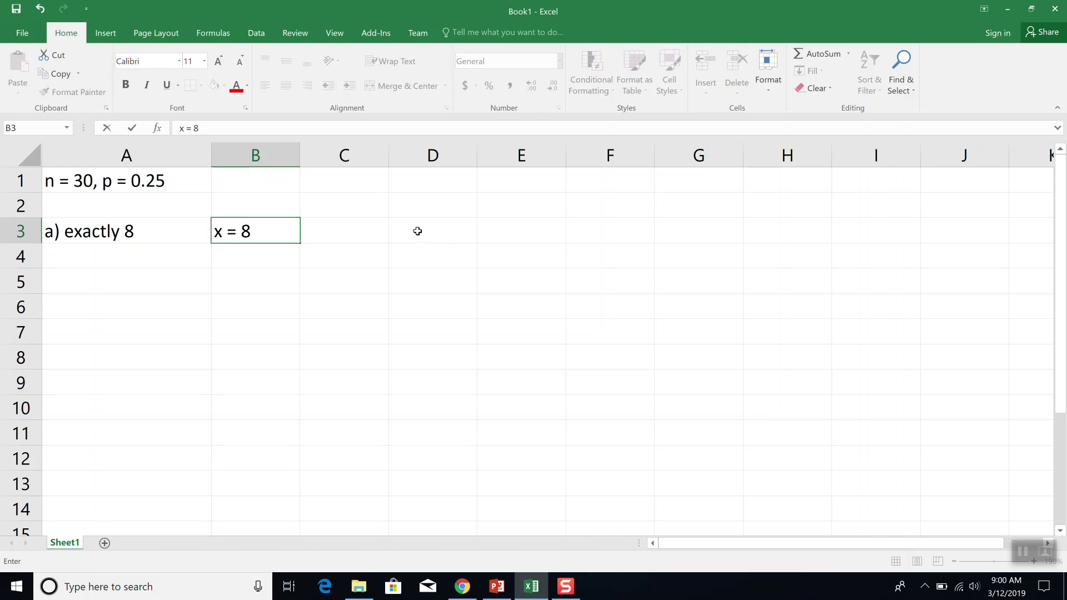
key("Tab")
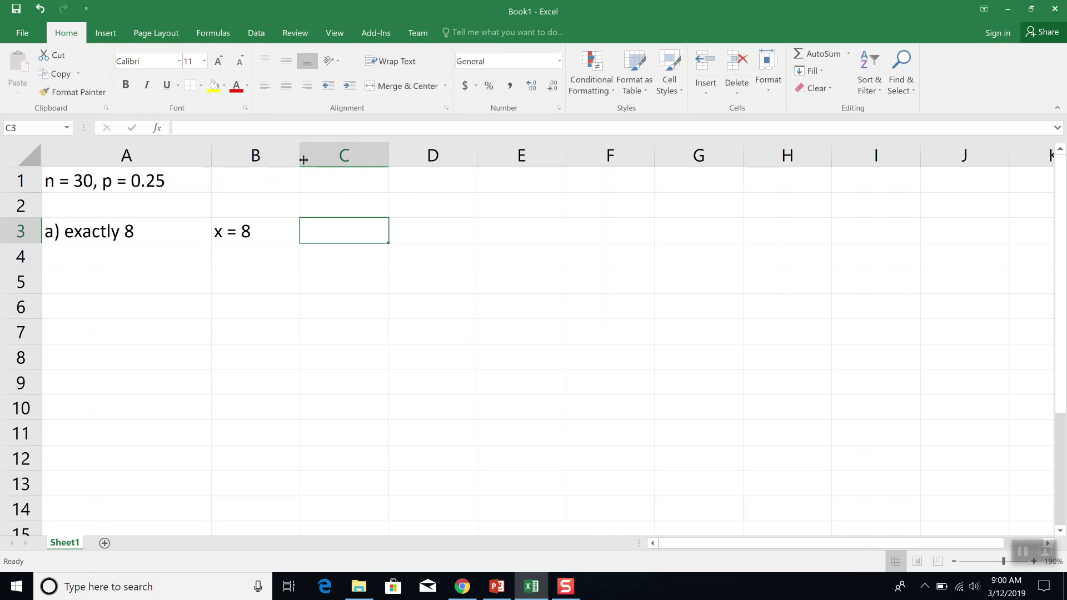
left_click_drag(302, 159, 423, 159)
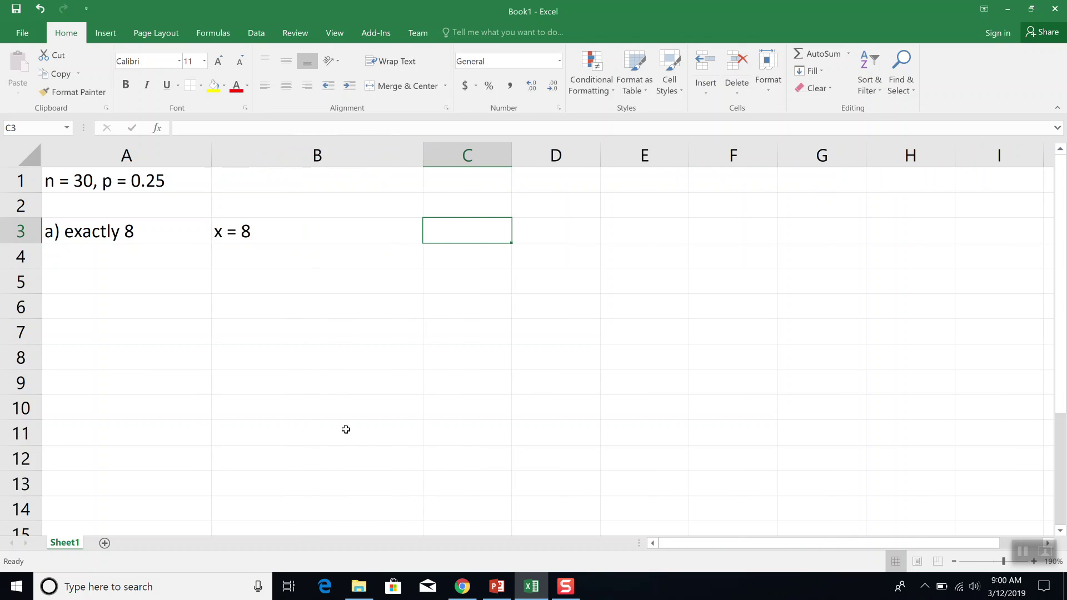
- Consult the Forms slide in PowerPoint, and in Excel enter "P(x = 8) so a = 8" in C3 and widen column C to fit
key("alt+Tab")
left_click(44, 248)
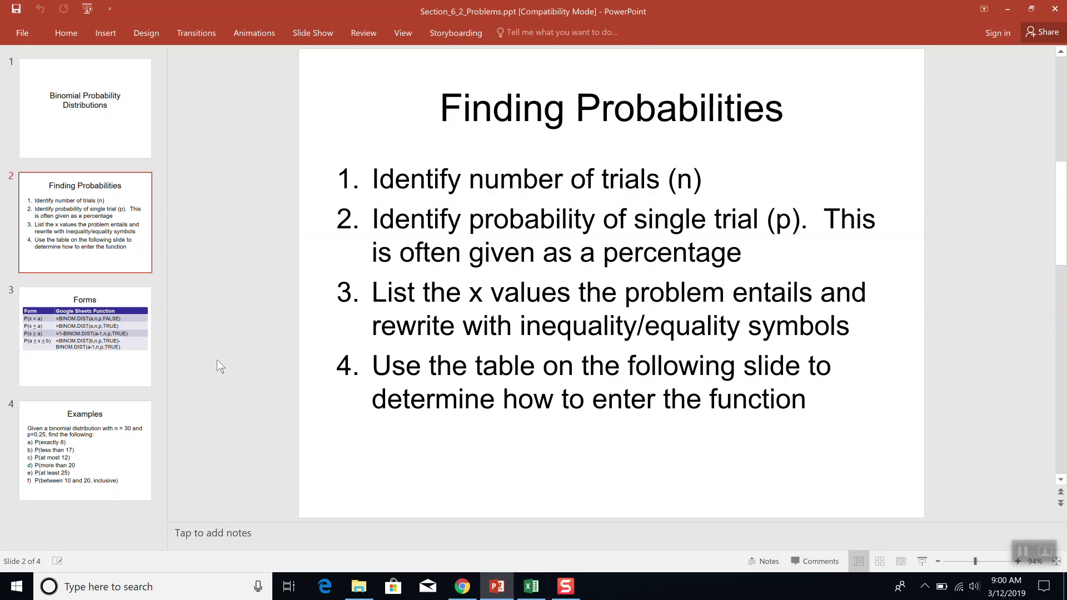
left_click(106, 359)
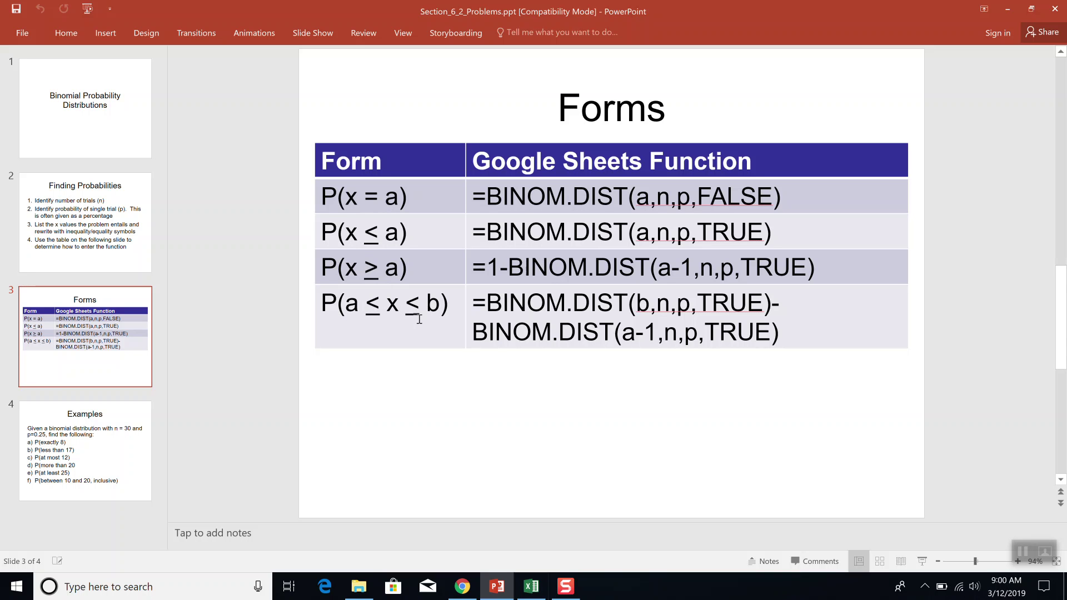
key("alt+Tab")
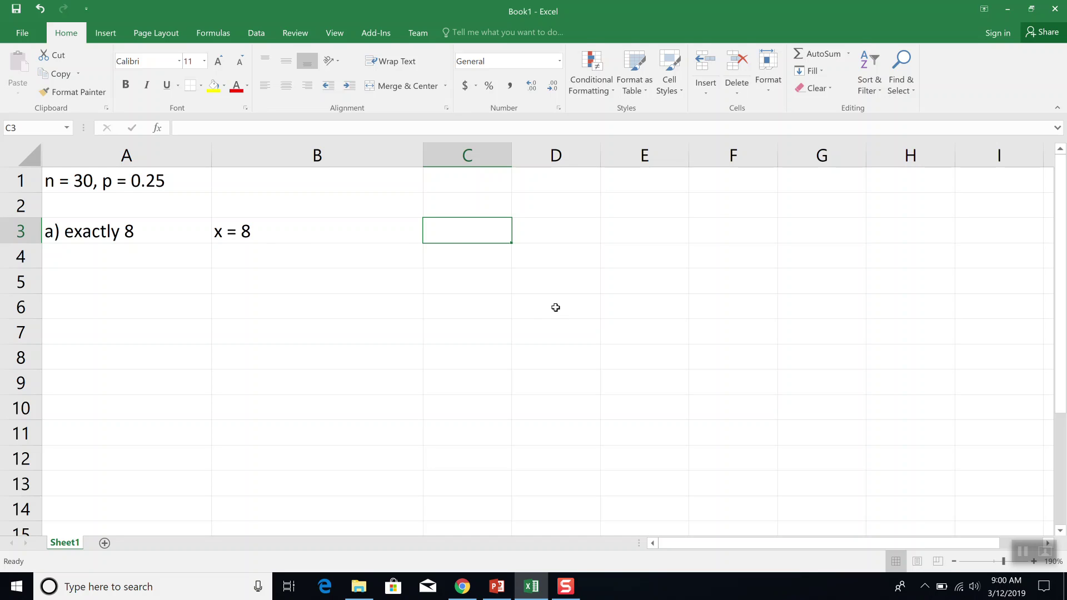
type("P(x = 8")
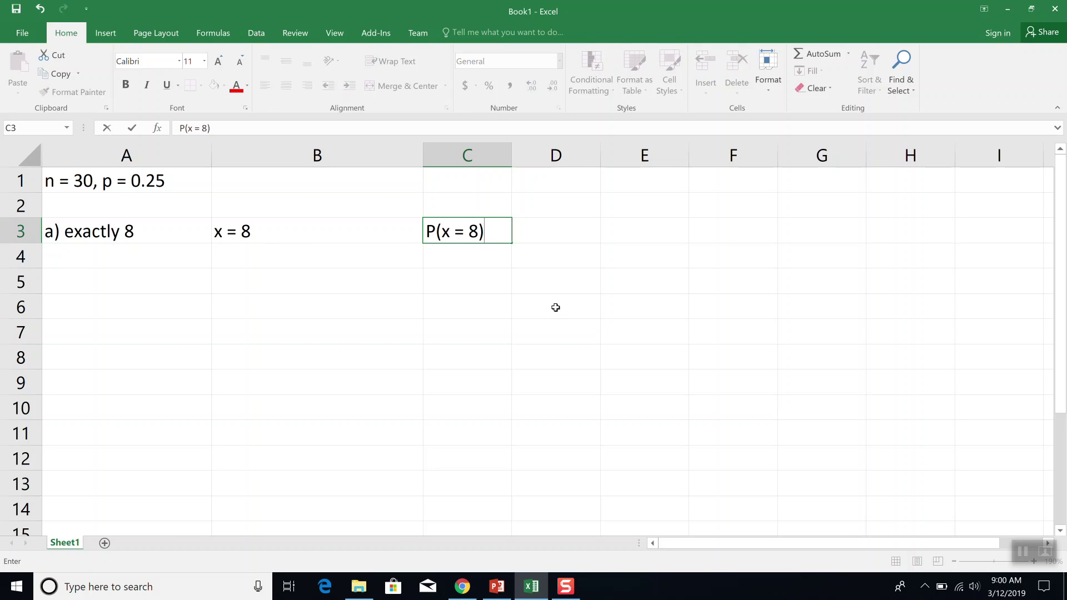
type(")")
key("alt+Tab")
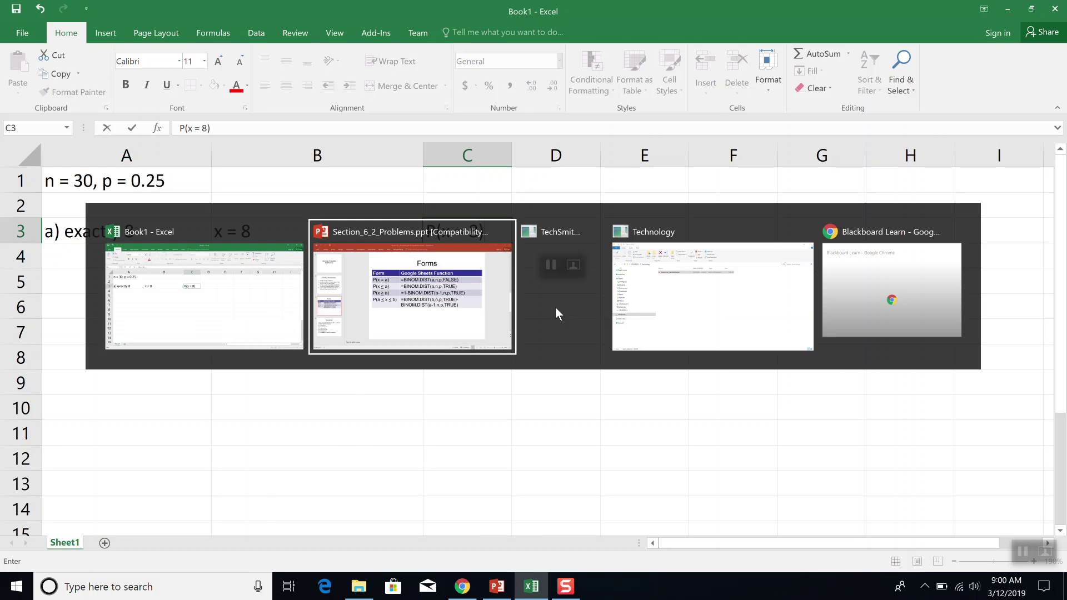
left_click_drag(414, 200, 322, 201)
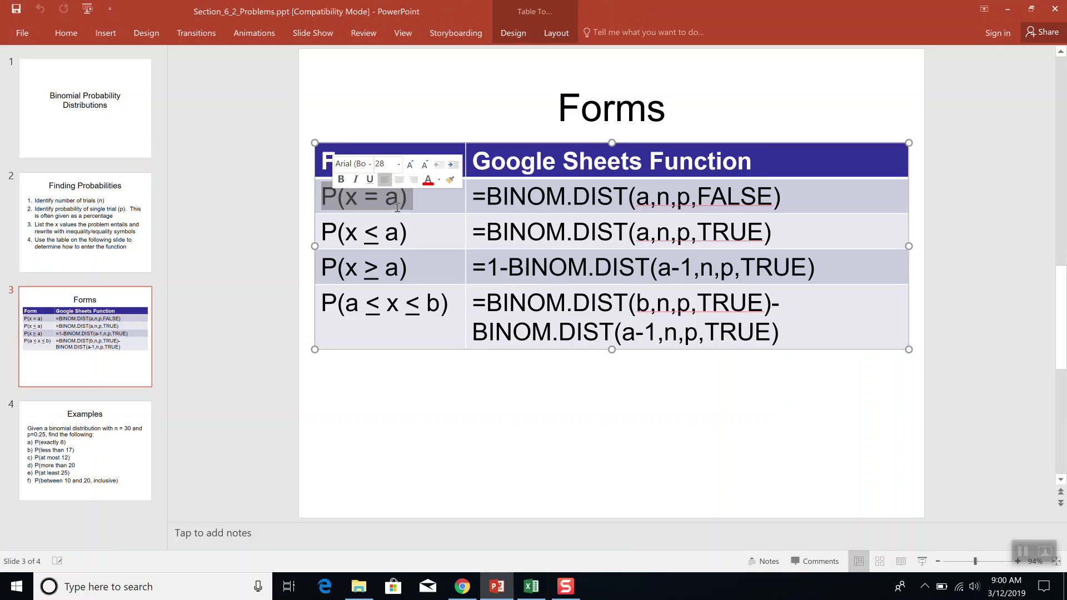
key("alt+Tab")
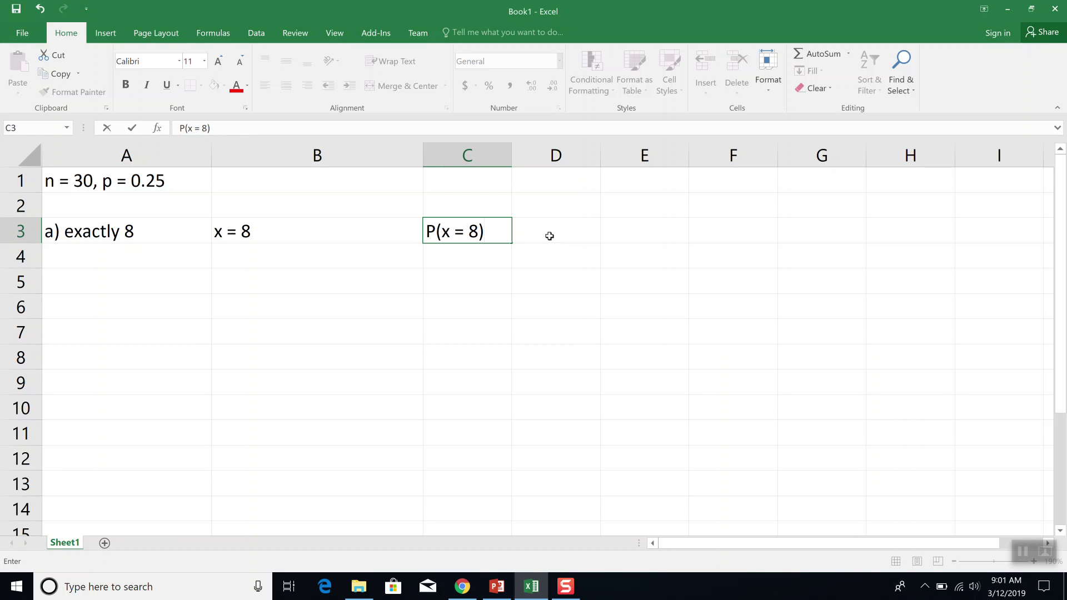
type("so a  = 8")
key("Tab")
left_click_drag(511, 156, 616, 156)
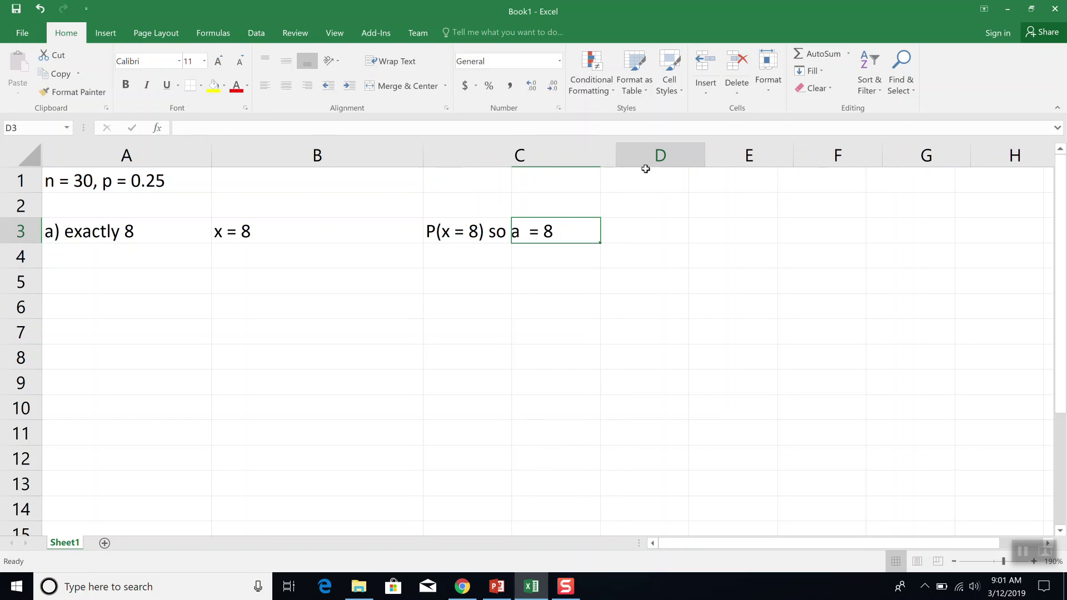
- Consult the P(x = a) form on the PowerPoint Forms slide, and in Excel enter =BINOM.DIST(8,30,0.25,FALSE) in cell D3
key("alt+Tab")
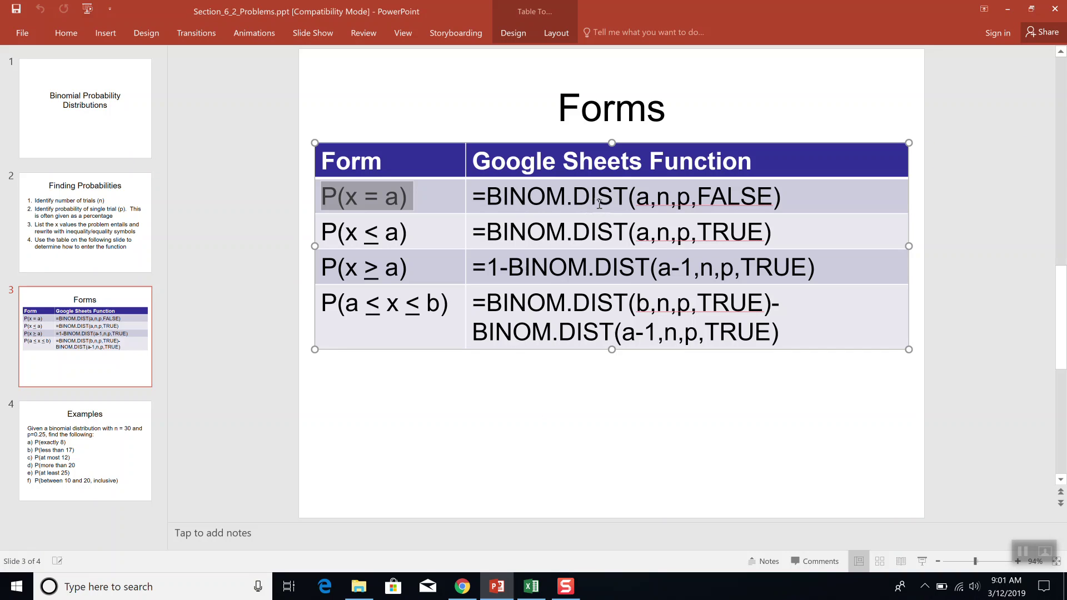
key("alt+Tab")
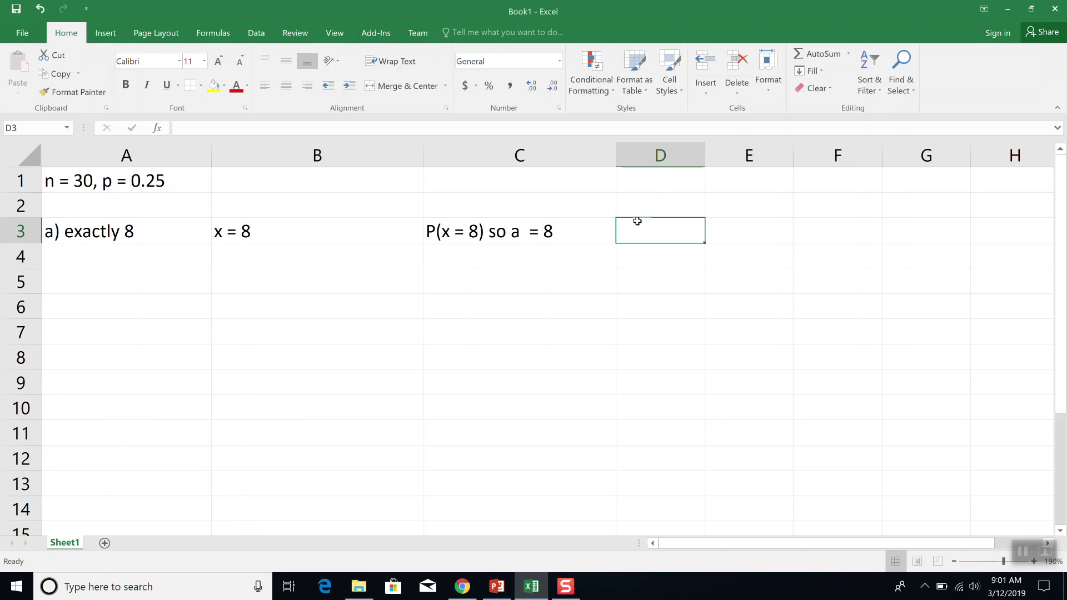
key("alt+Tab")
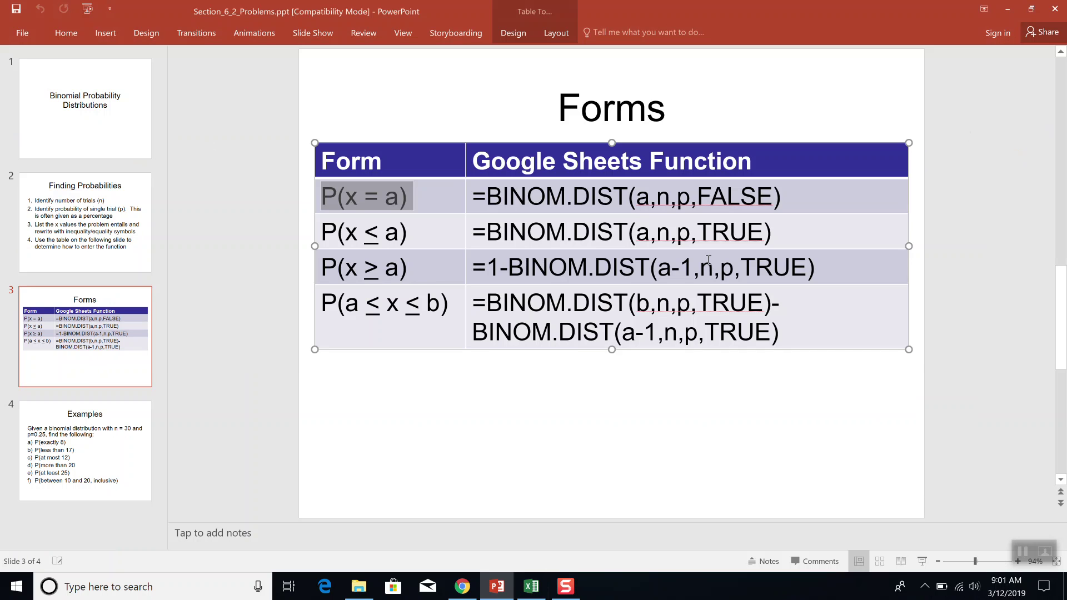
key("alt+Tab")
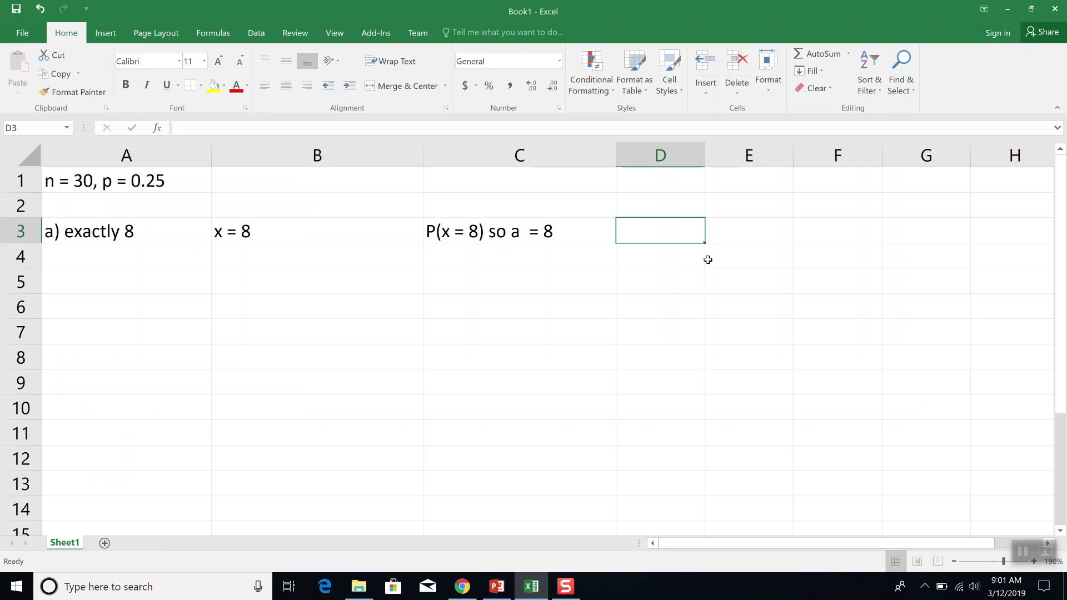
type("=BINOM.DIST(")
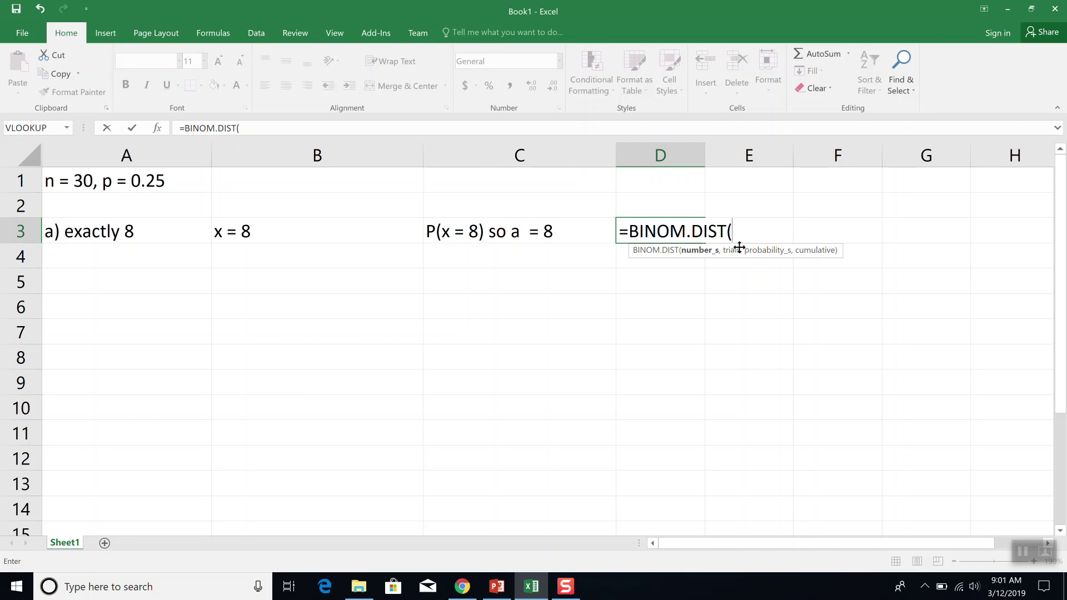
key("alt+Tab")
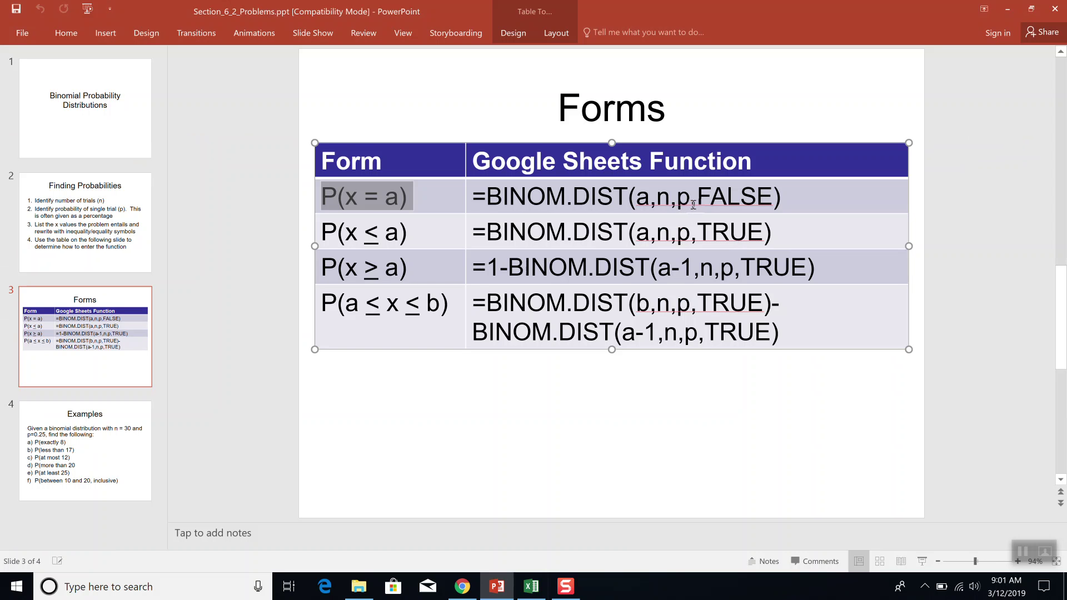
key("alt+Tab")
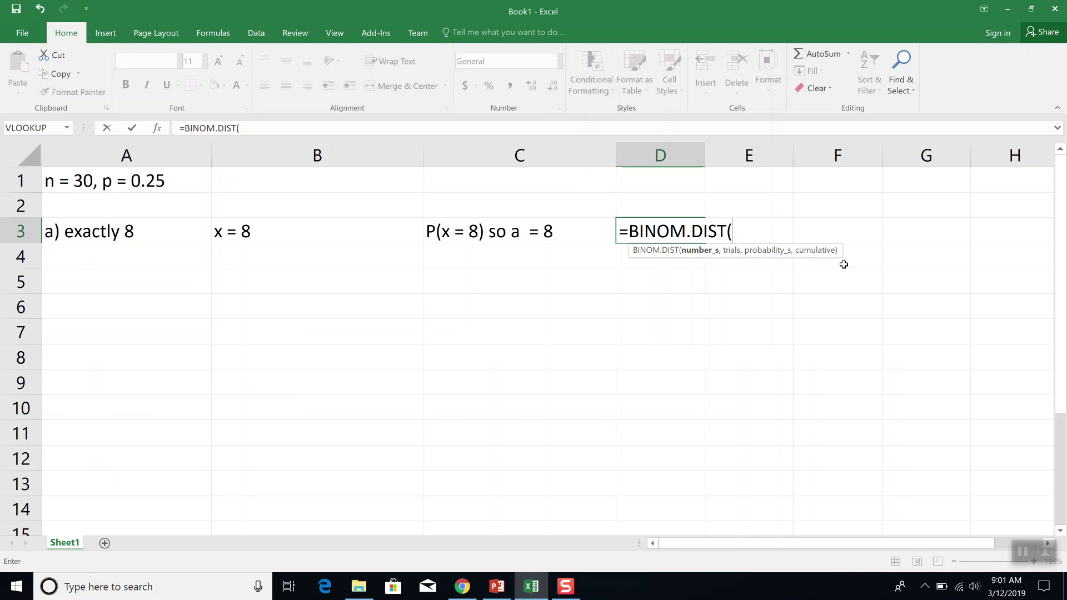
type("8,30")
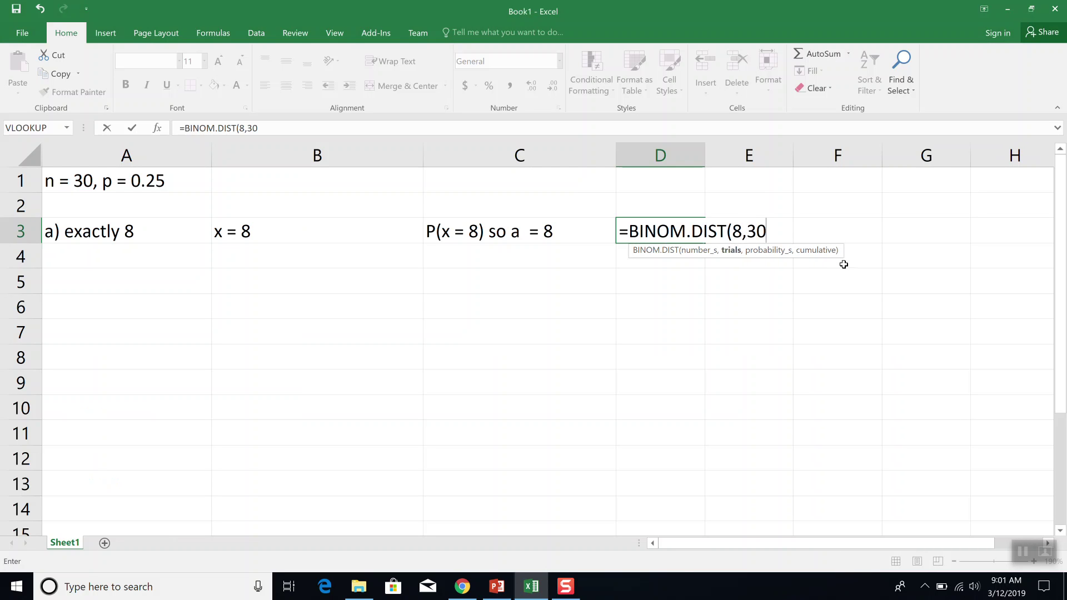
type(",0.25")
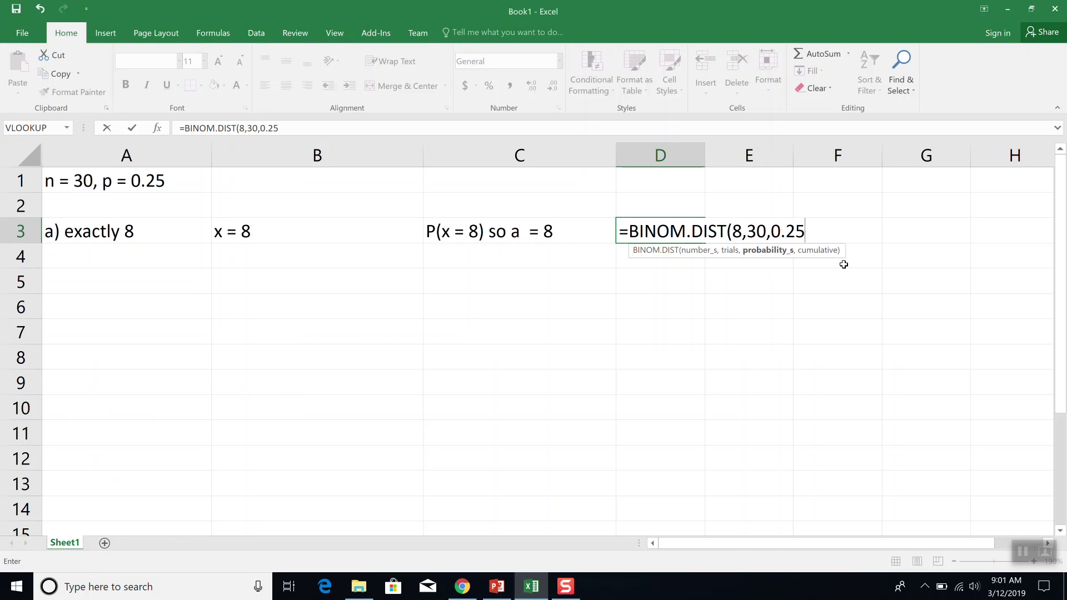
type(",FALSE)")
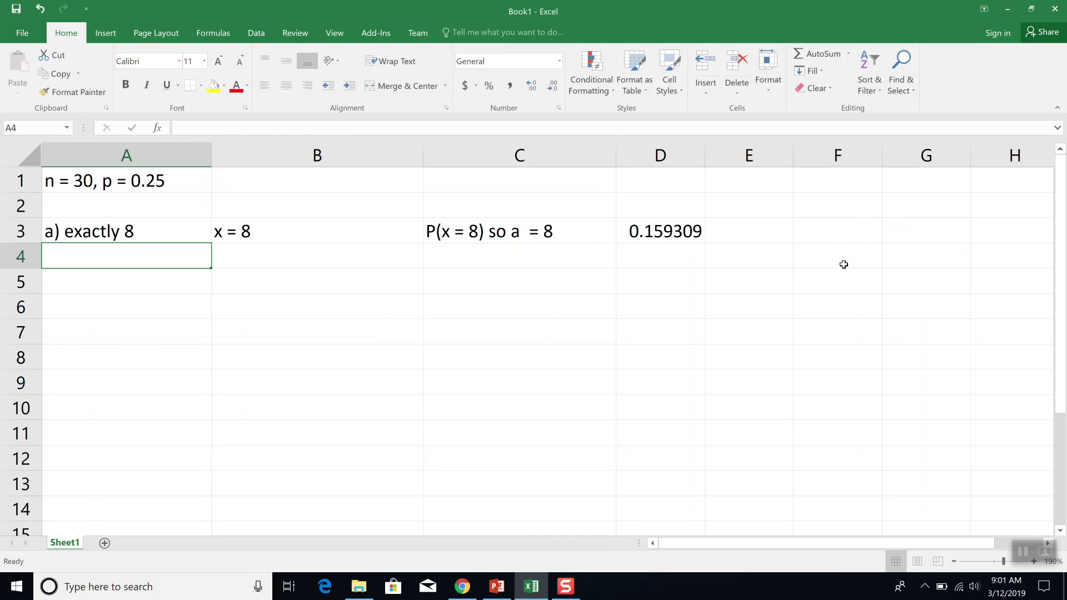
- Check example b) on the Examples slide in PowerPoint, and in Excel enter "b) less than 17" in cell A4
type("b)")
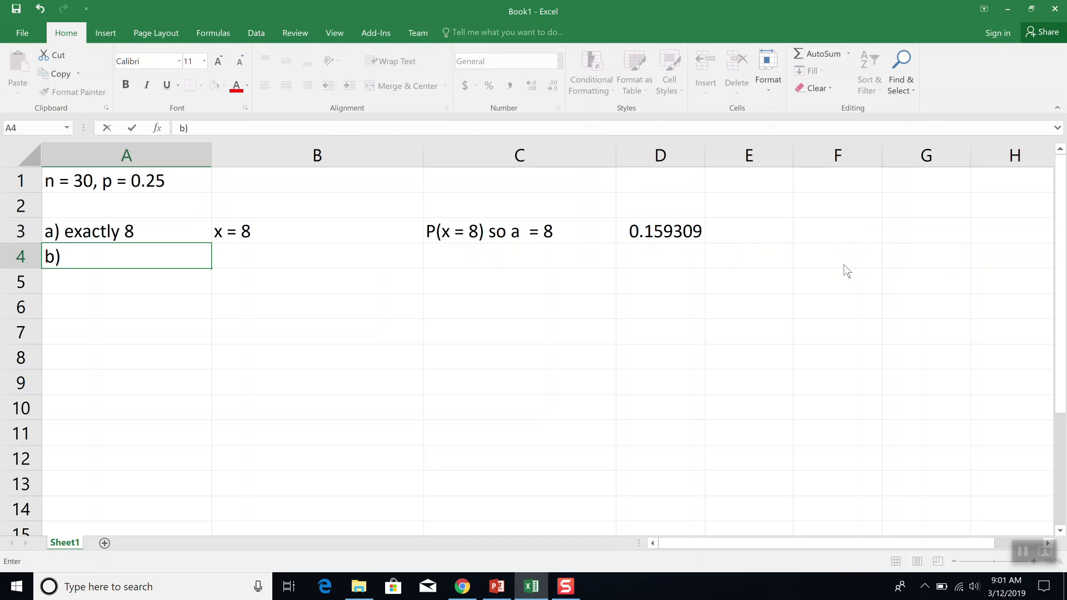
key("alt+Tab")
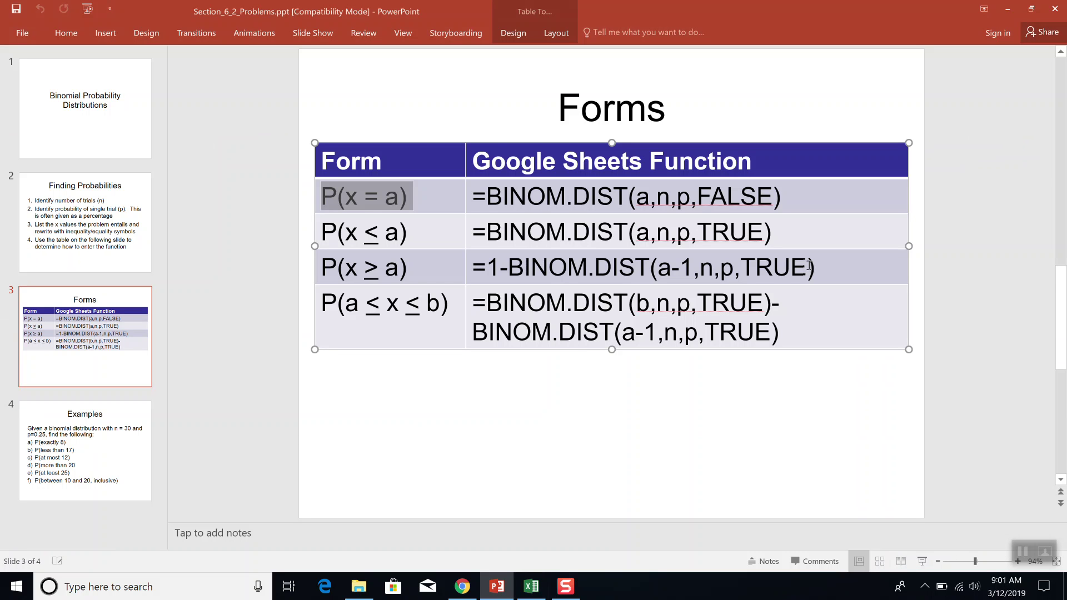
left_click(88, 460)
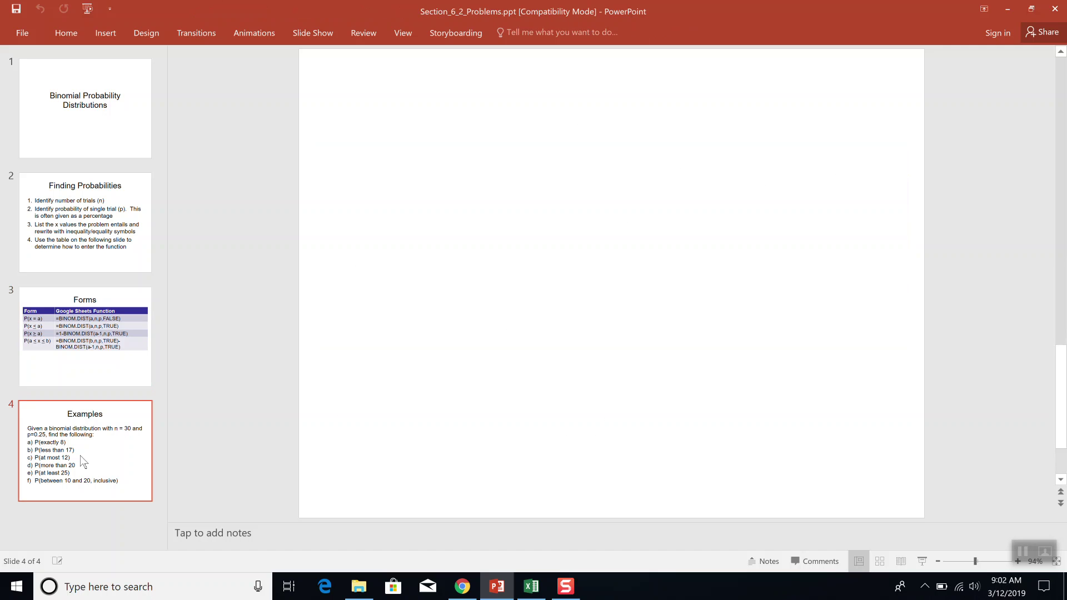
key("alt+Tab")
type("less than 17")
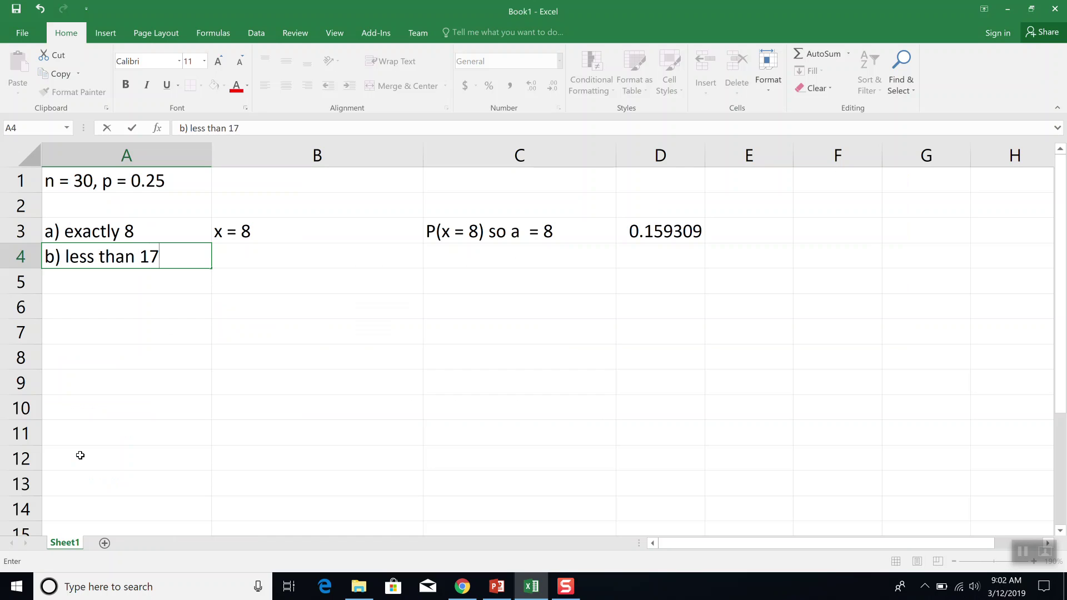
key("Tab")
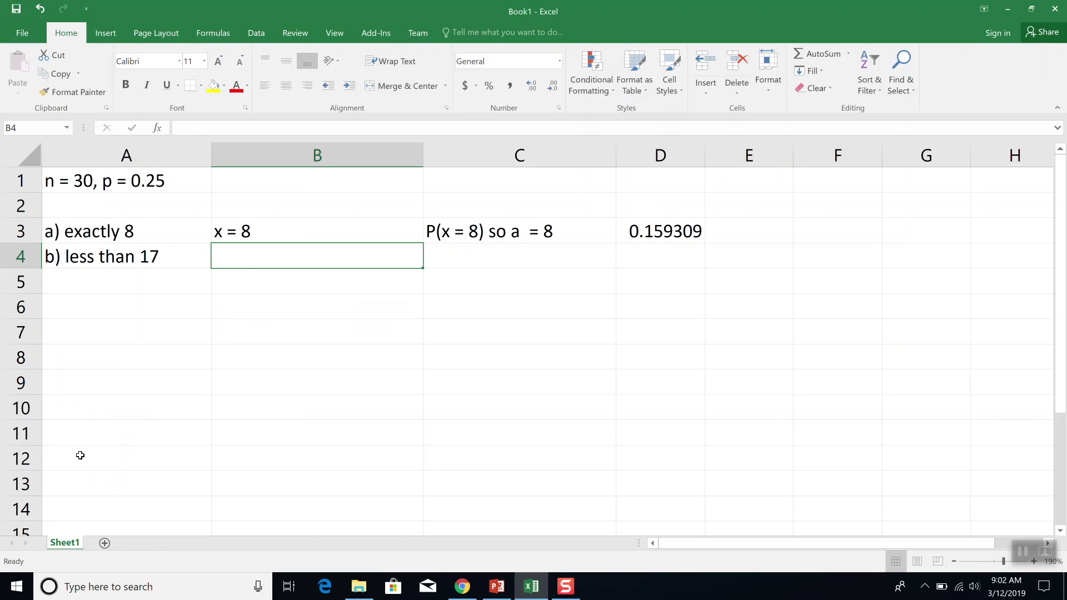
- Enter the list of x values "x = 0, 1, ..., 16" for example b) in cell B4
type("x")
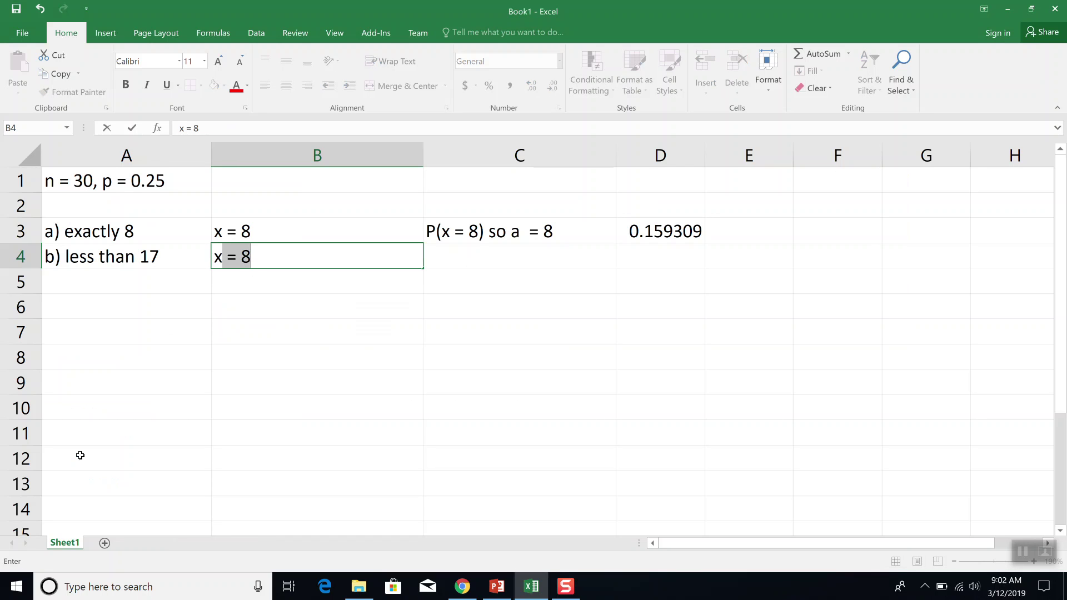
type(" = 0, 1, ...,")
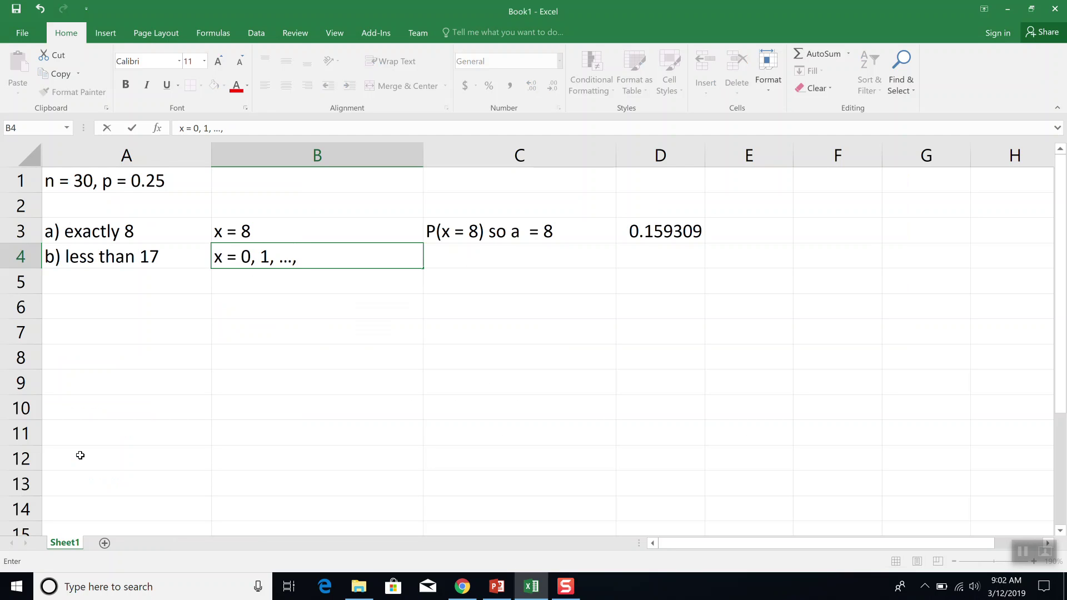
type(" 16")
key("Tab")
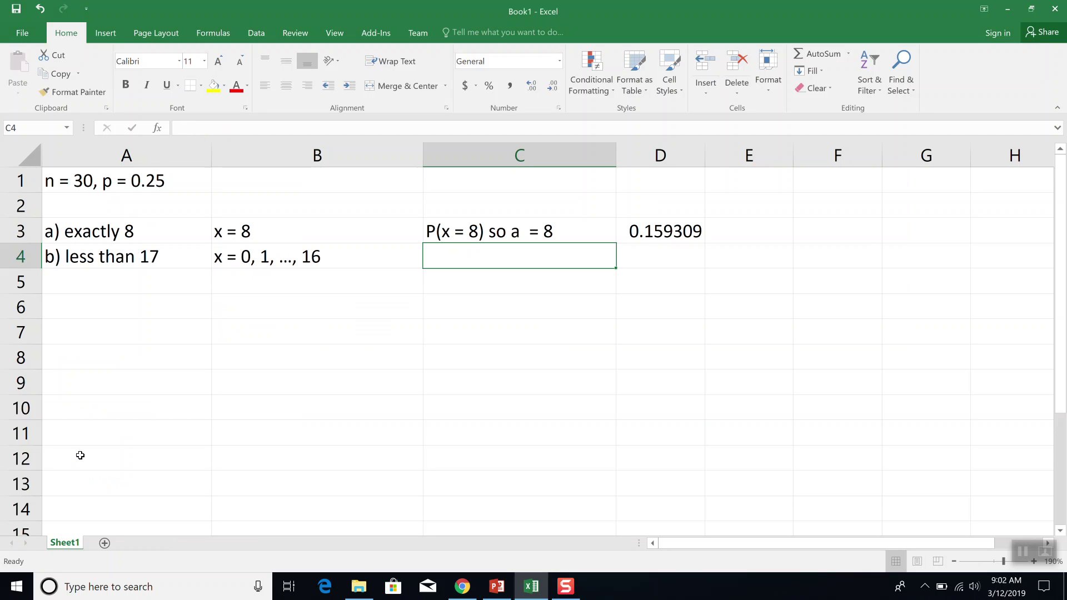
- Consult the Forms slide in PowerPoint, and in Excel enter "P(x <= 16) so a = 16" in cell C4
key("alt+Tab")
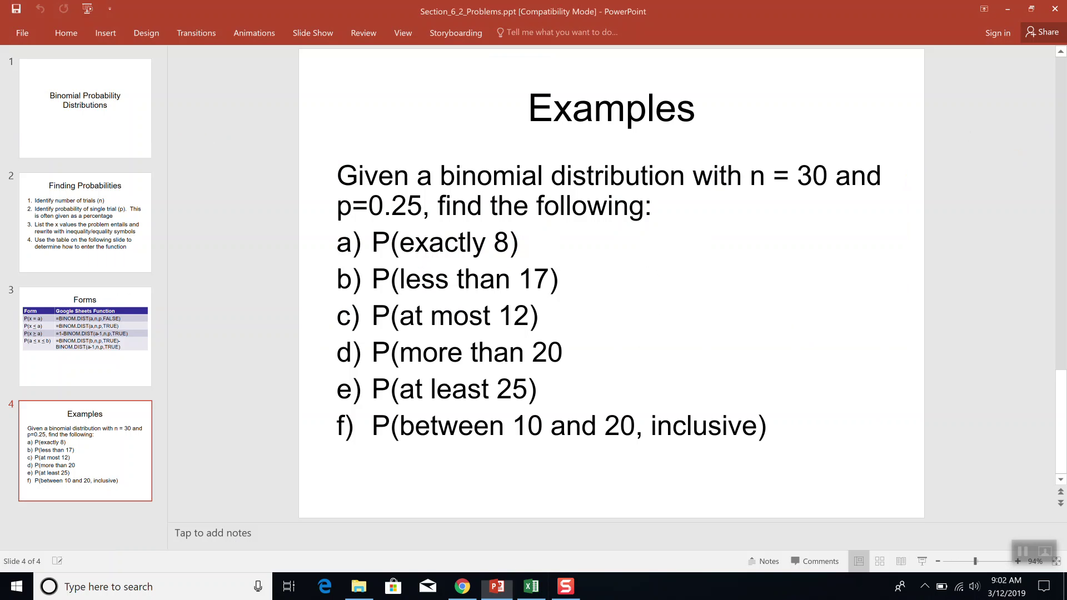
left_click(72, 358)
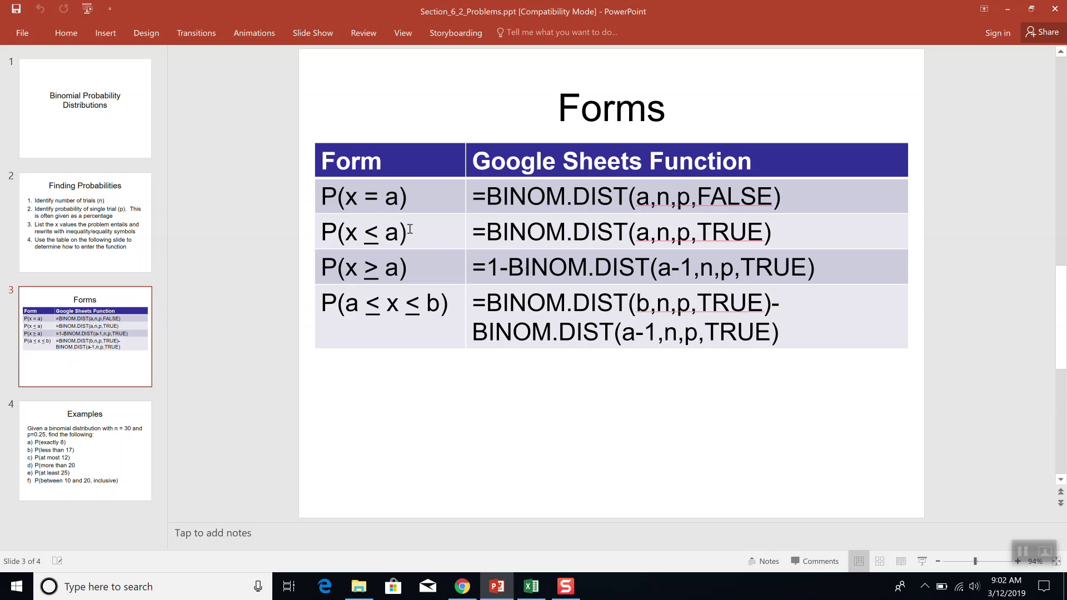
key("alt+Tab")
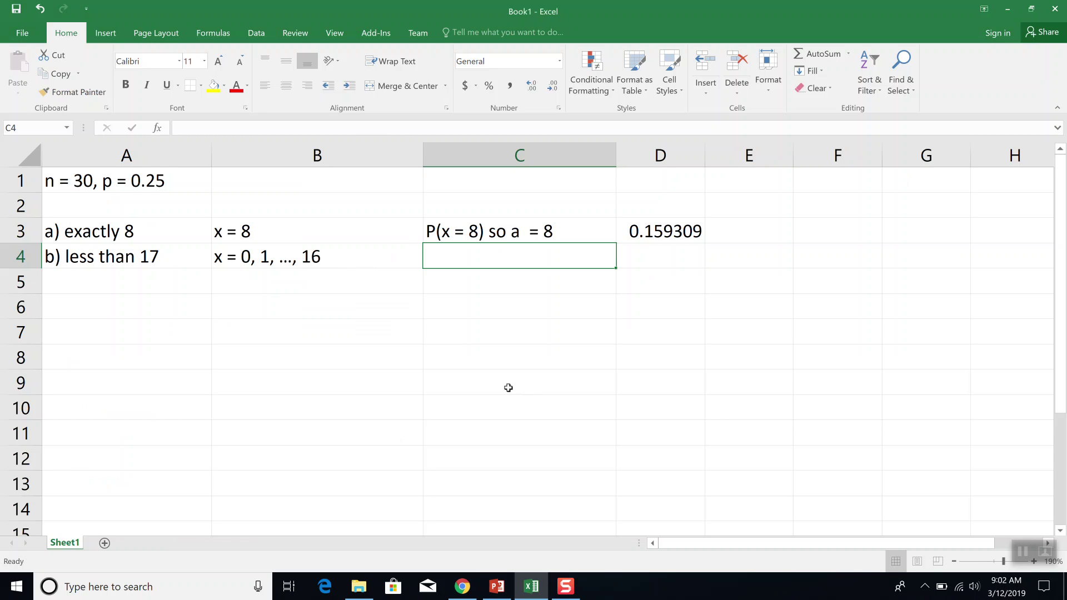
type("P(x <= 16)")
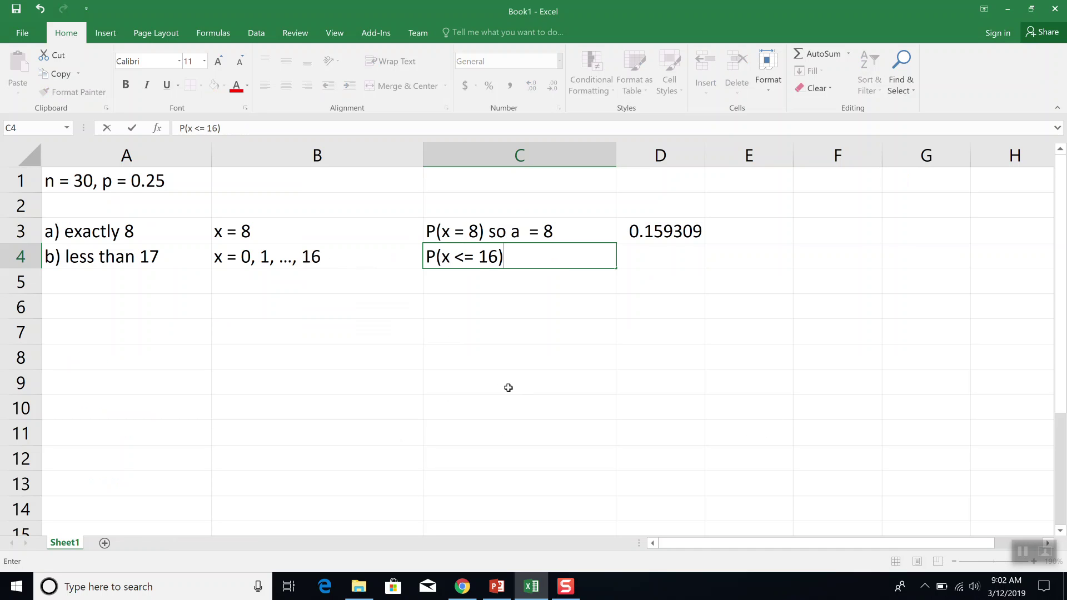
key("alt+Tab")
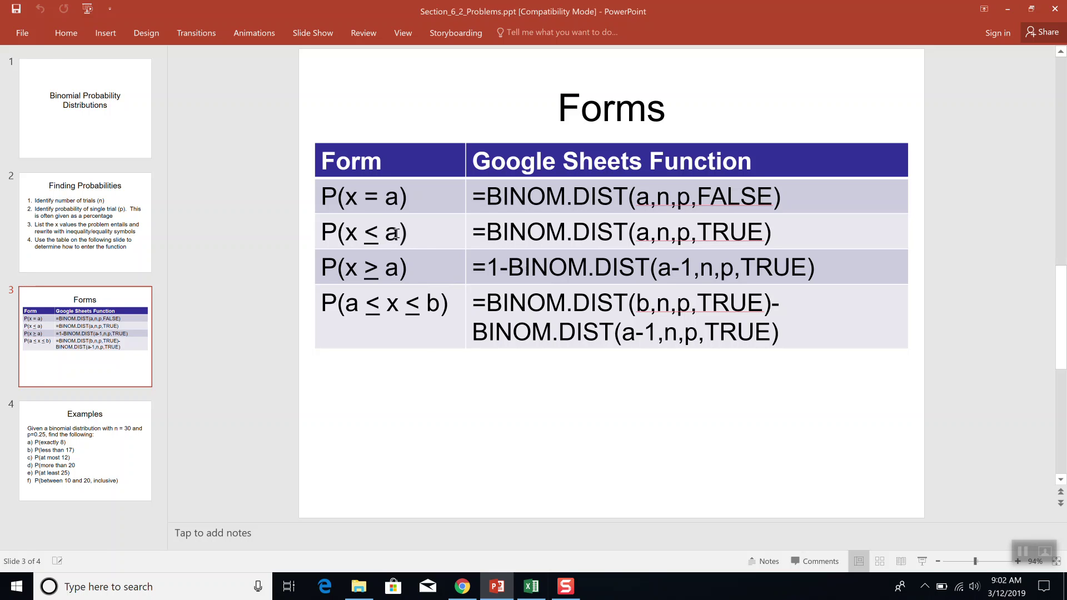
key("alt+Tab")
type("so a = 16")
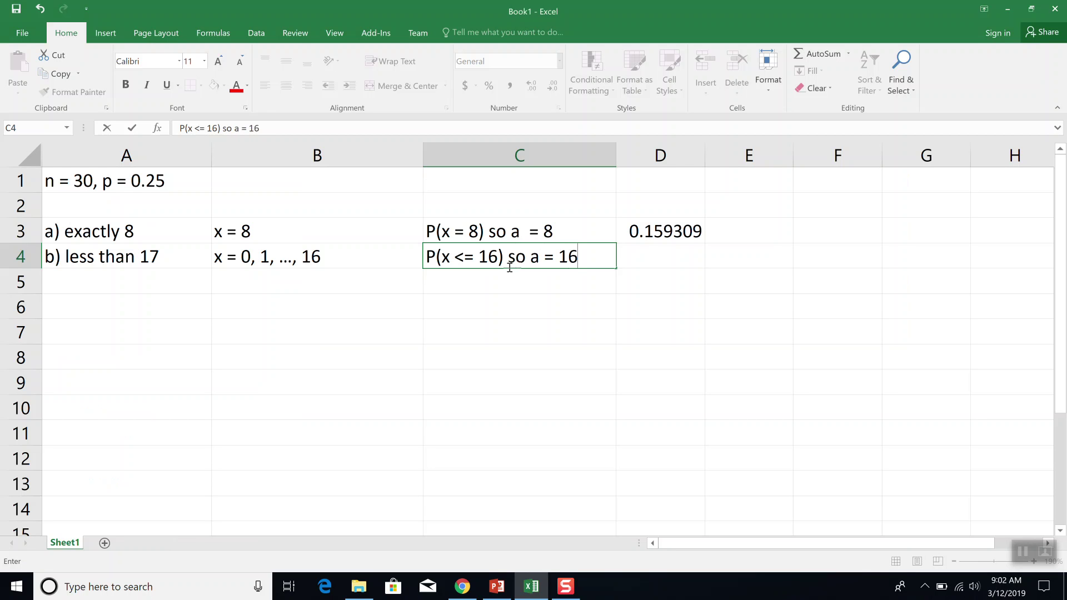
key("Tab")
- Highlight the function for P(x ≤ a) on the PowerPoint Forms slide, and in Excel enter =BINOM.dist(16,30,0.25,TRUE) in cell D4
key("alt+Tab")
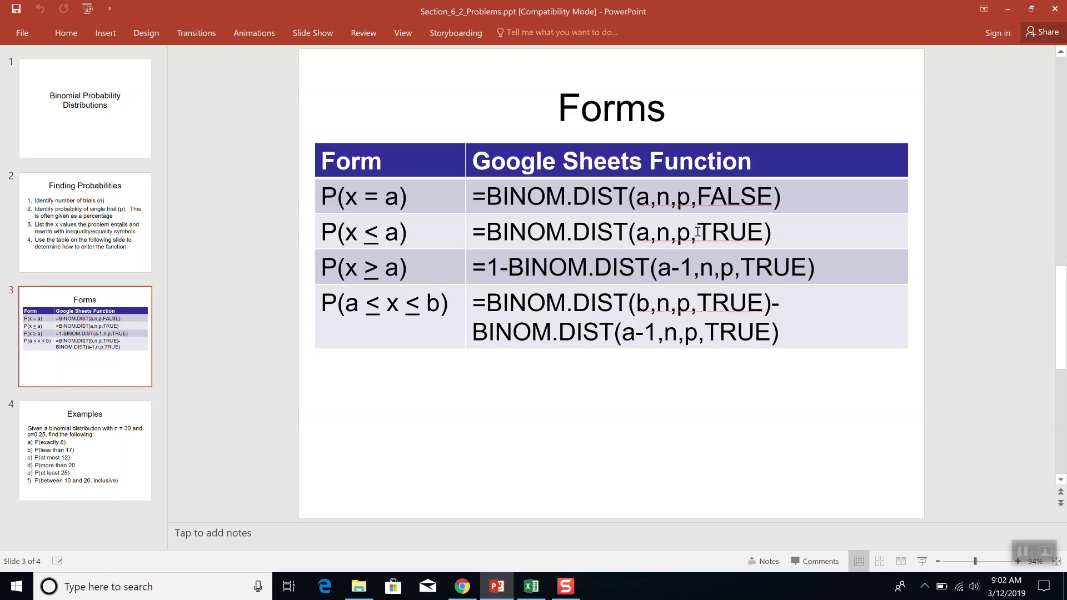
left_click(742, 224)
left_click_drag(742, 224, 479, 236)
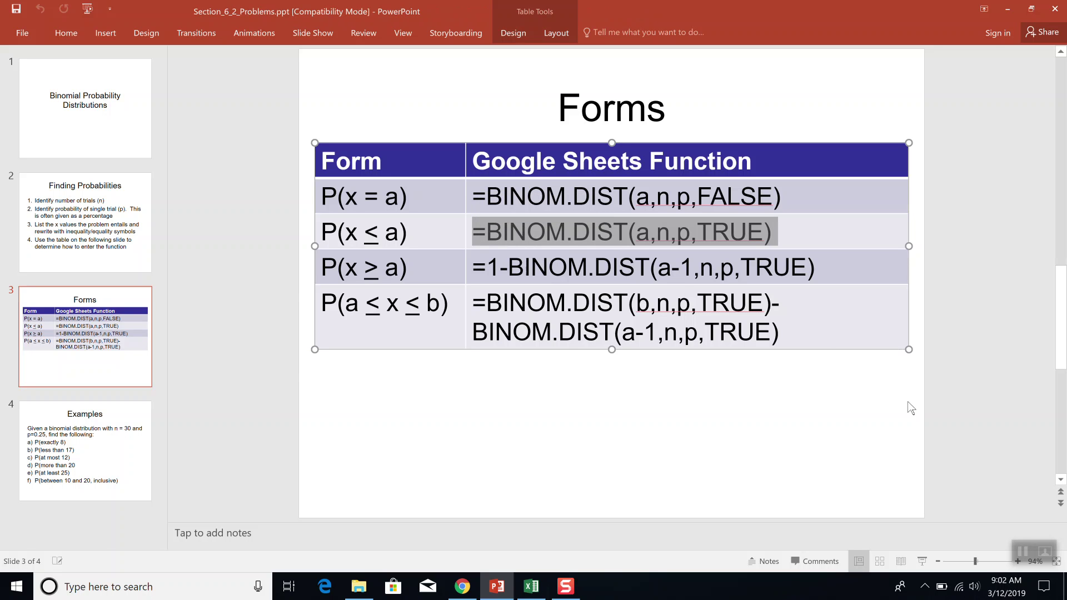
key("alt+Tab")
type("=")
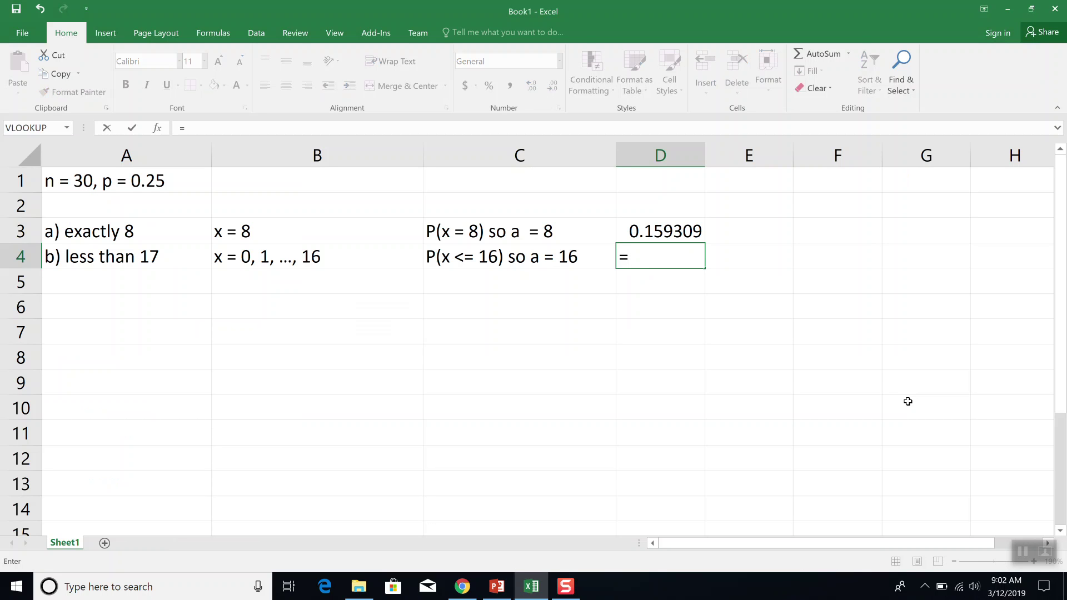
type("BINOM.dist(")
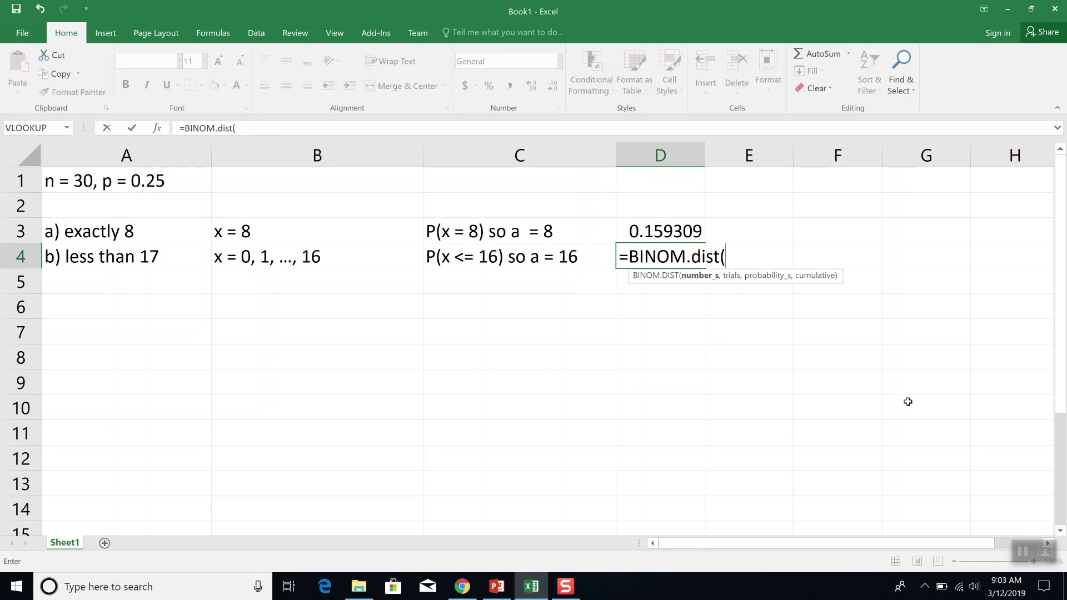
type("16,")
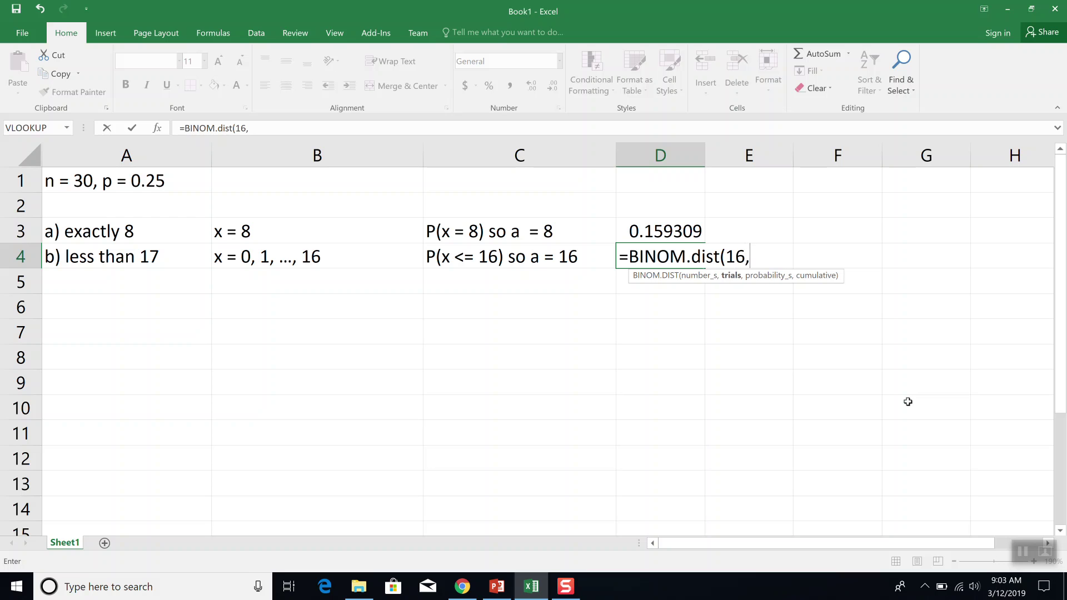
type("30,")
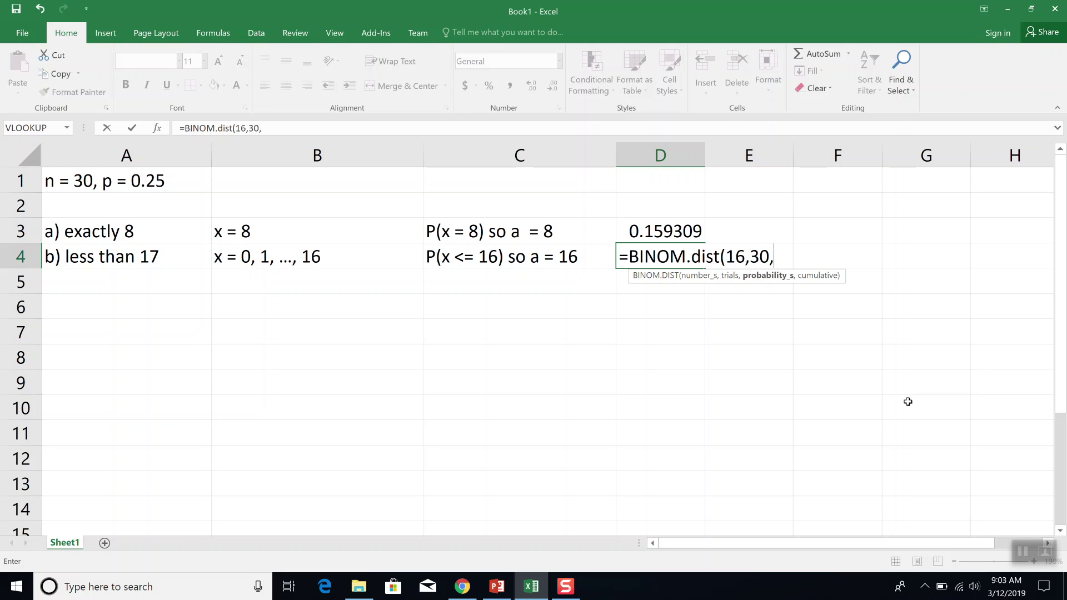
type("0.25,TRUE)")
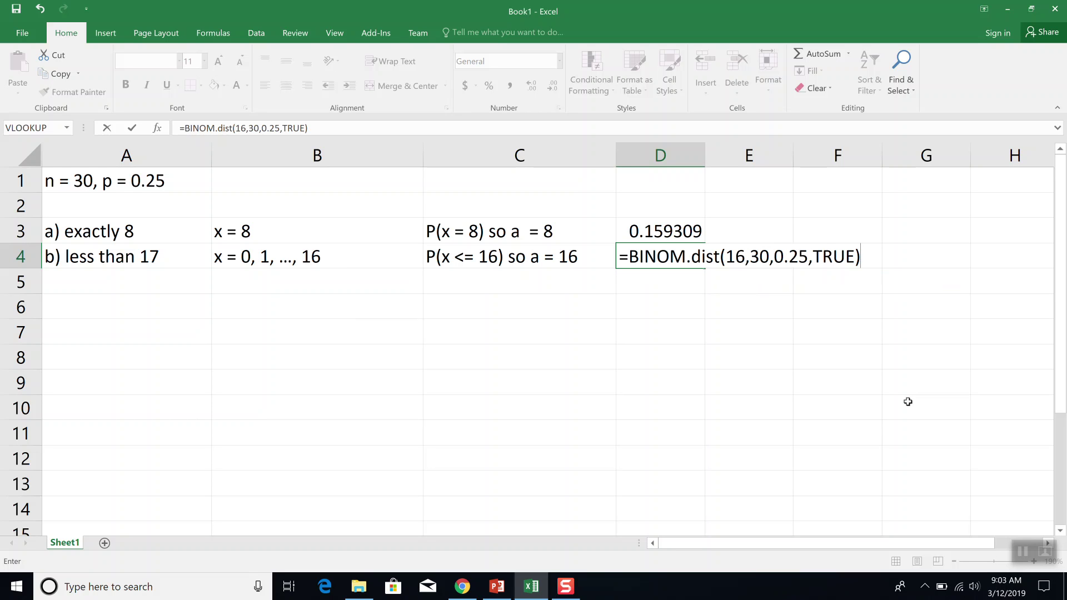
key("Return")
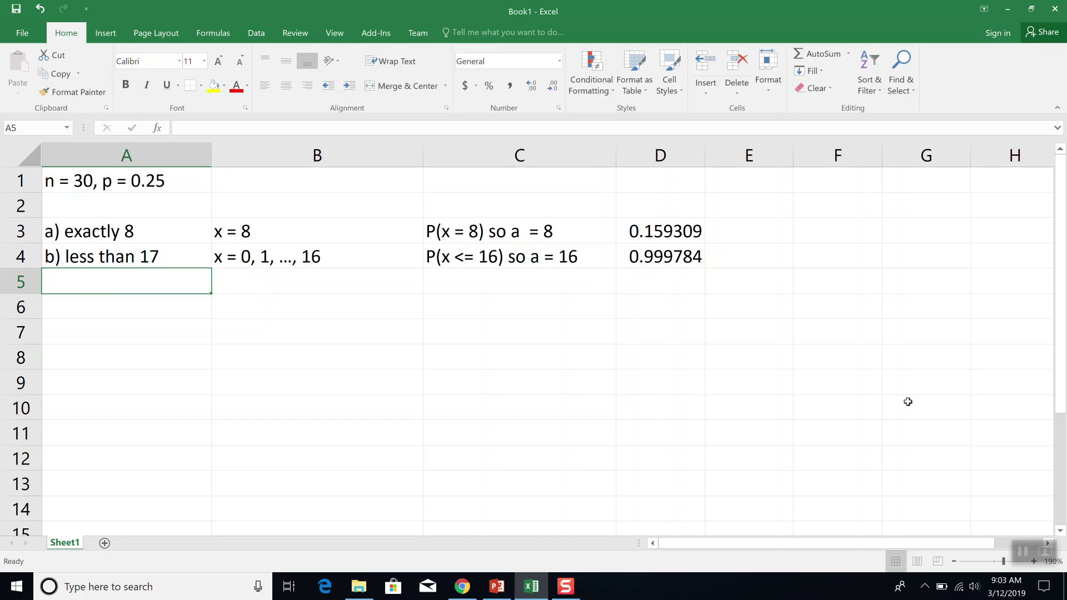
- Check example c) on the Examples slide in PowerPoint, and in Excel enter "c) at most 12" in cell A5
key("alt+Tab")
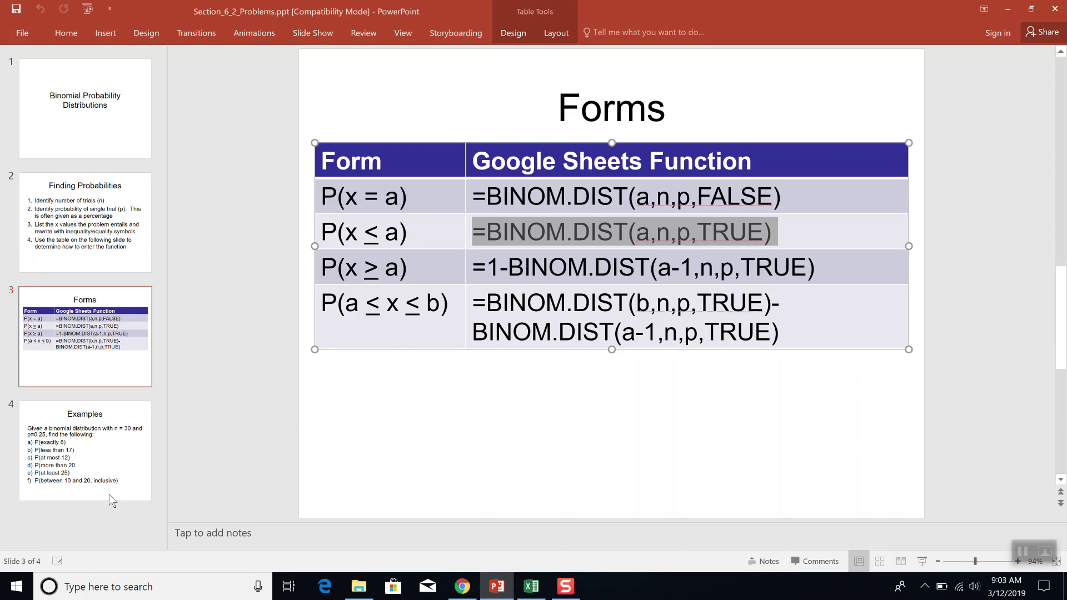
left_click(85, 466)
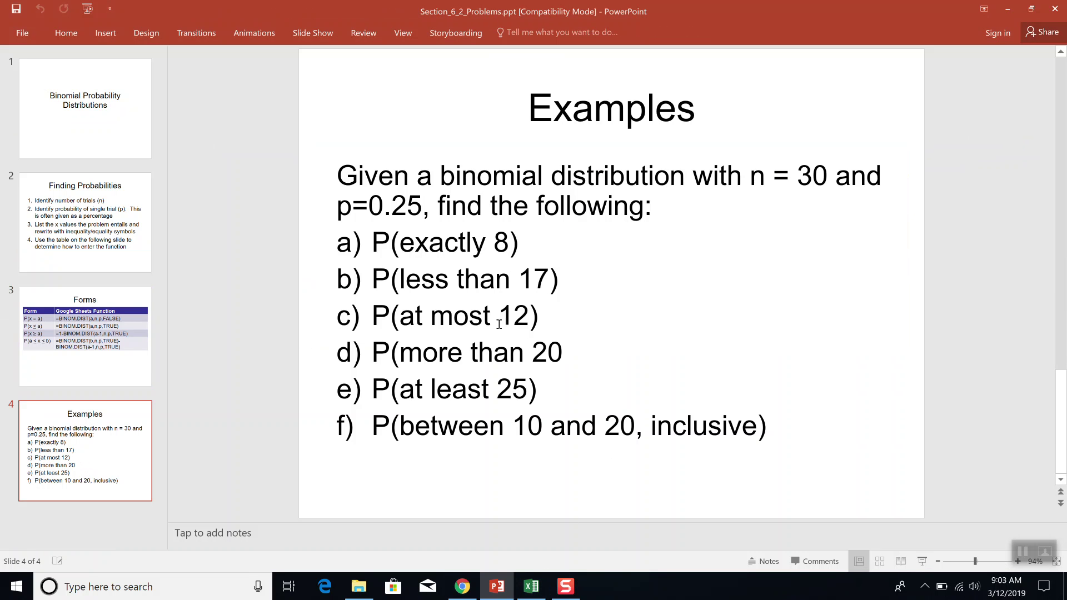
key("alt+Tab")
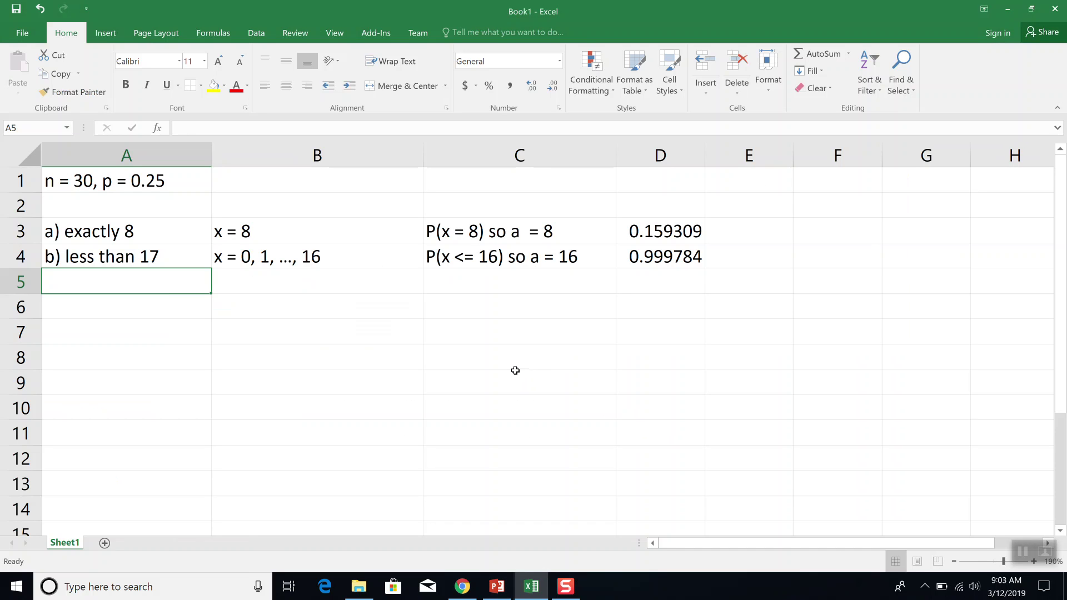
type("c) at most 12")
key("Tab")
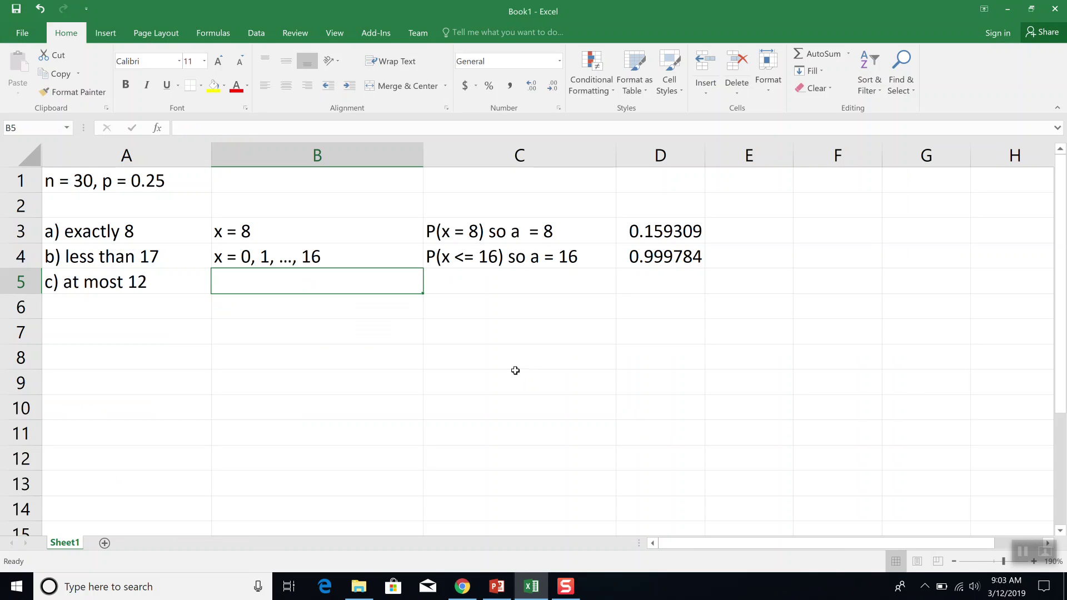
- Enter the list of x values "x = 0, 1, ..., 12" for example c) in cell B5
type("x = ")
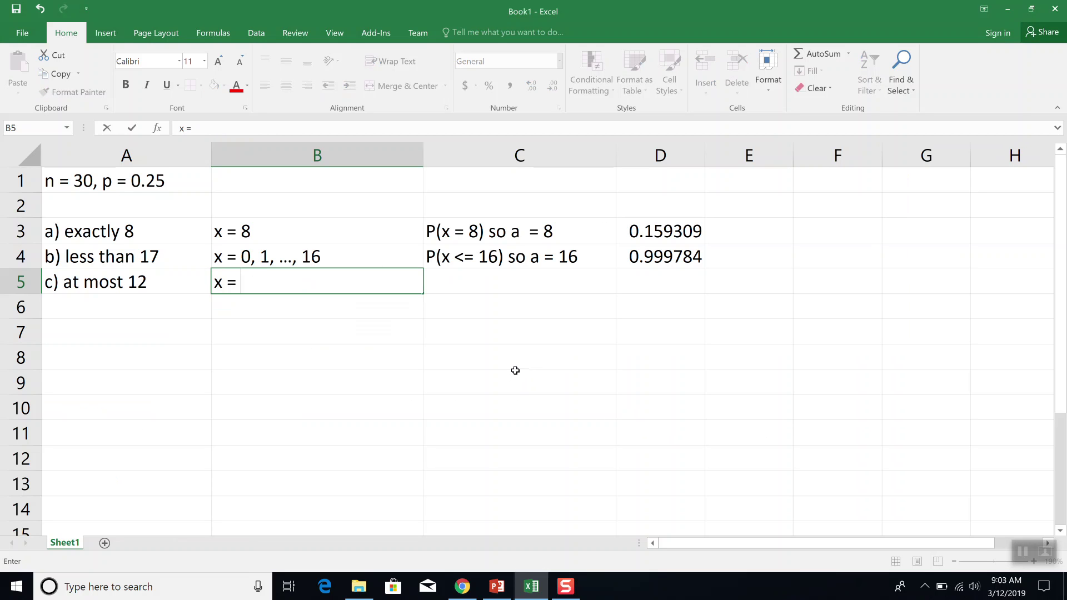
type("0, 1")
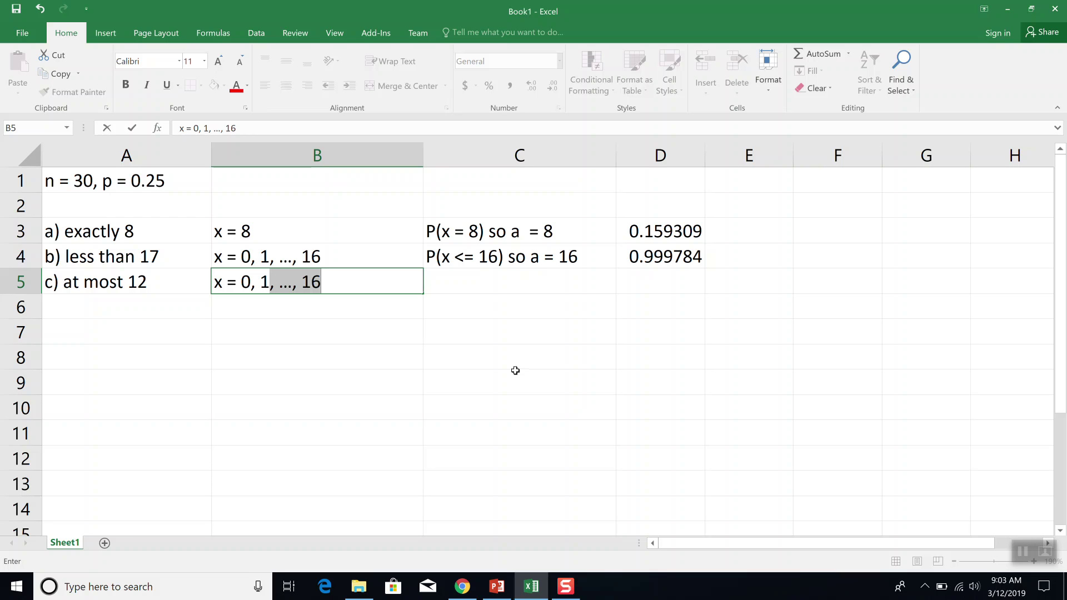
type(", ..., 1")
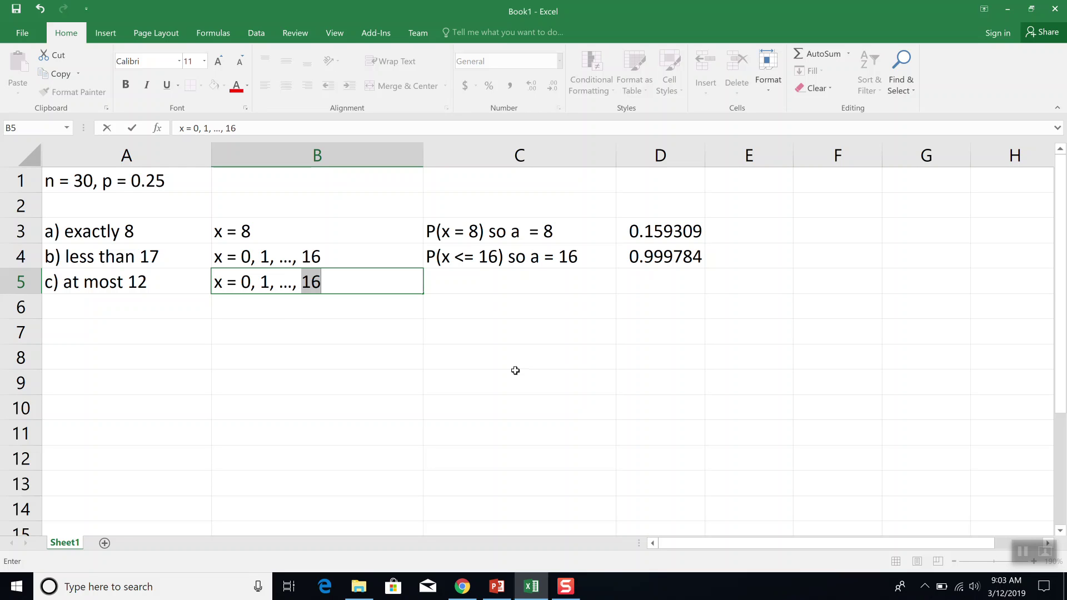
type("2")
key("Tab")
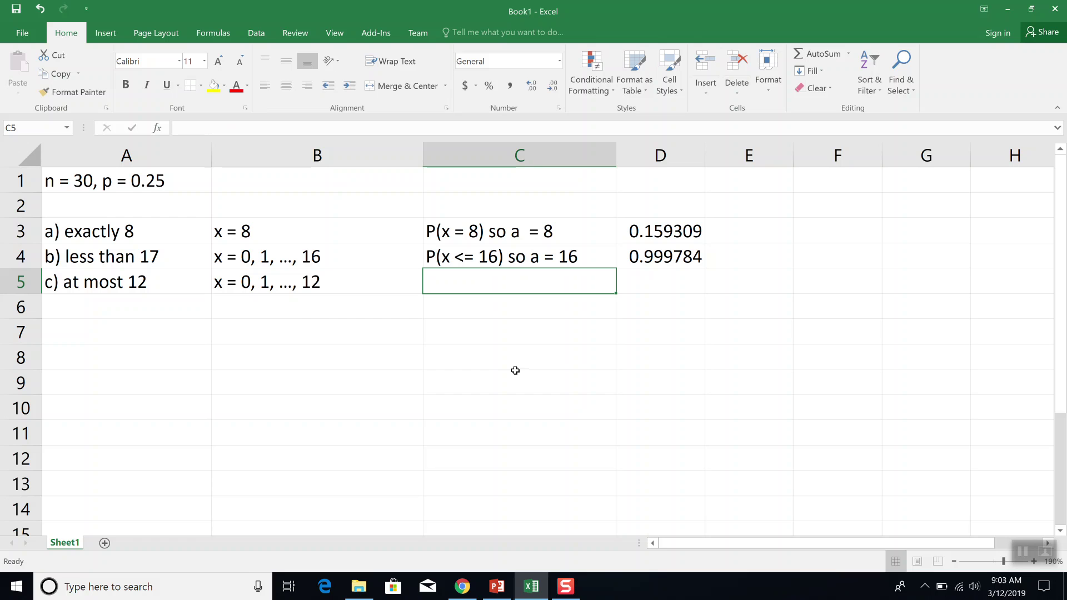
- Enter the probability form "P(x <= 12) so a = 12" for example c) in cell C5
type("P(x")
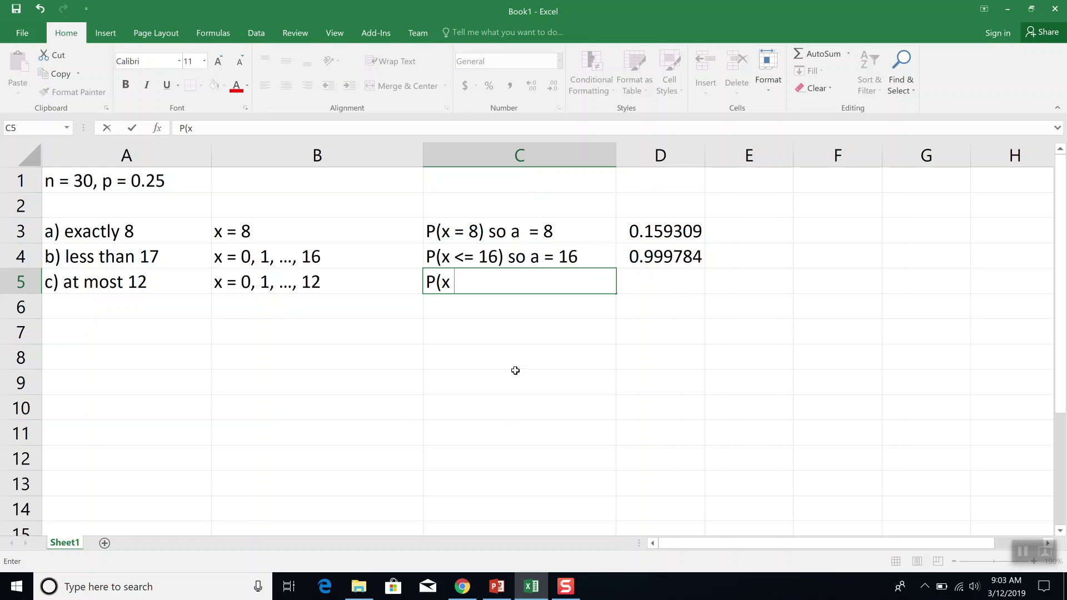
type(" <= 12) so a = 12")
key("Tab")
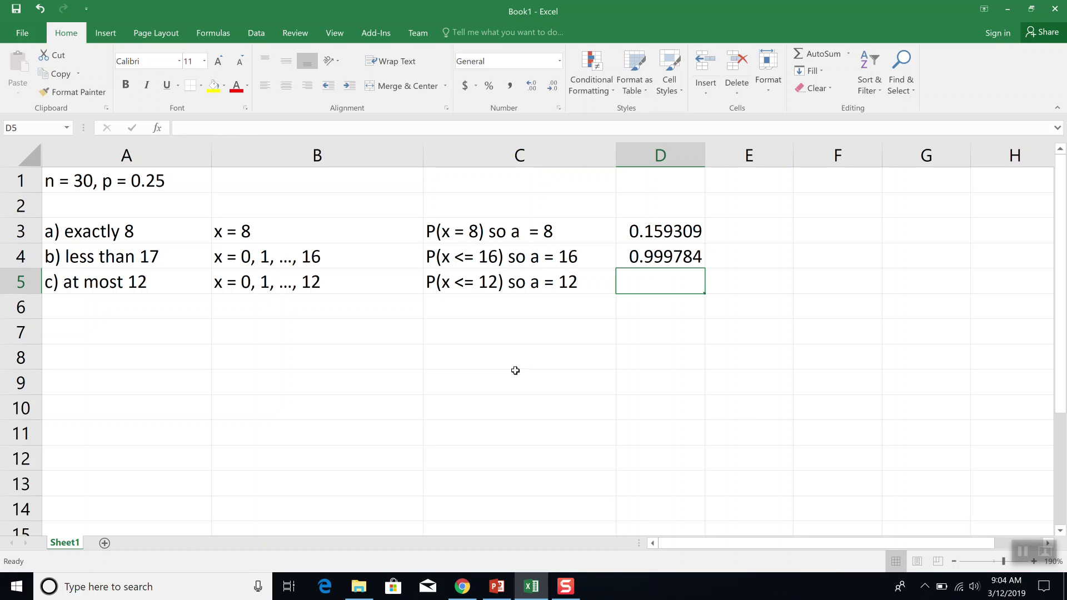
- Switch to PowerPoint and highlight the function for P(x ≤ a) on the Forms slide
key("alt+Tab")
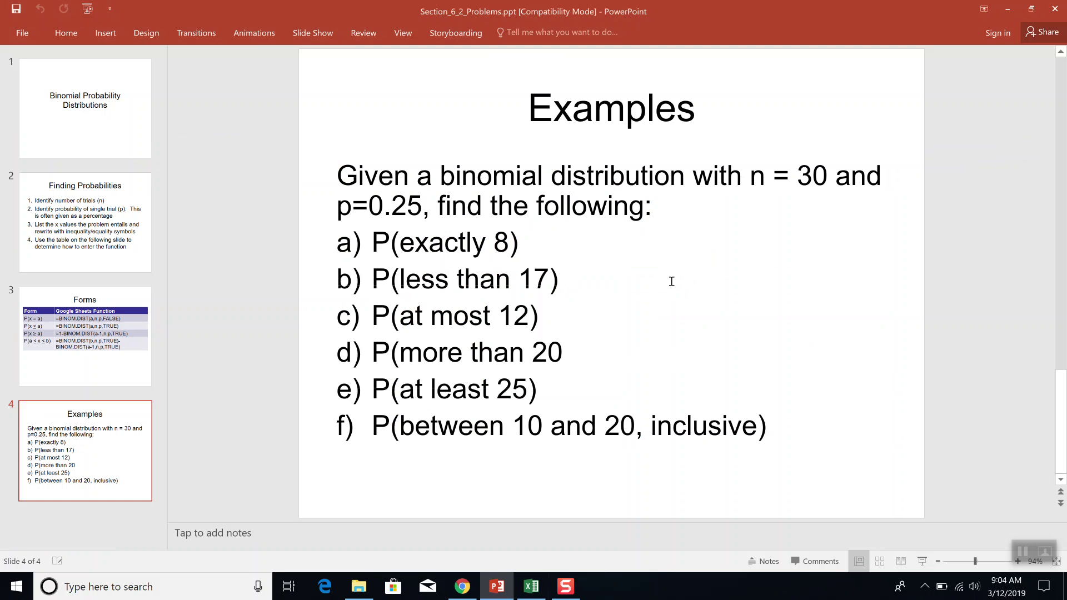
key("Up")
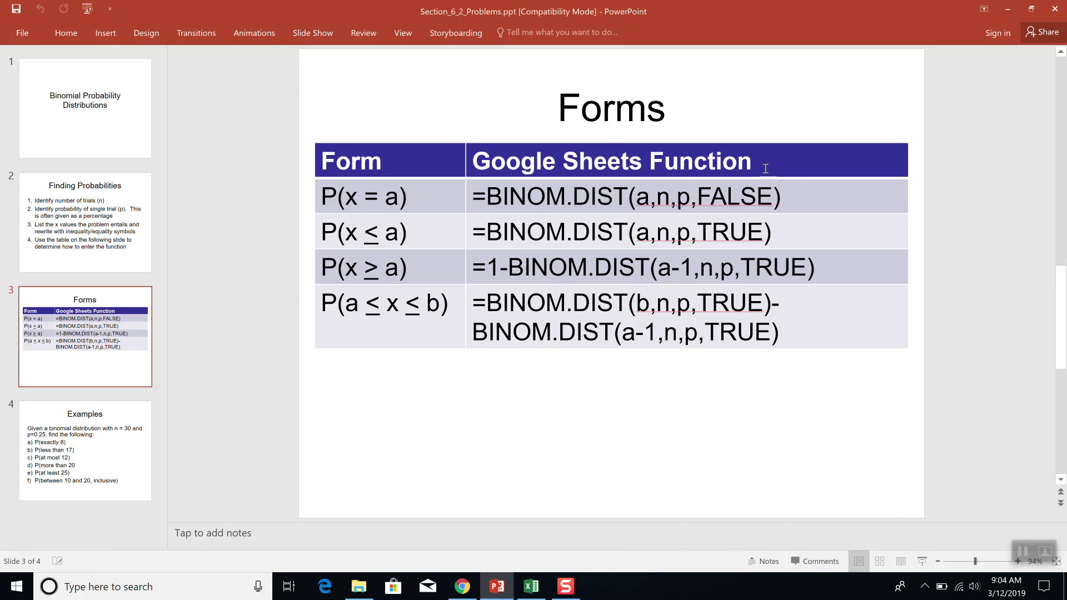
left_click(778, 231)
left_click_drag(778, 231, 474, 240)
- In Excel, enter =BINOM.DIST(12,30,0.25,TRUE) in cell D5, checking its arguments against the Forms slide in PowerPoint
key("alt+Tab")
type("=BIN")
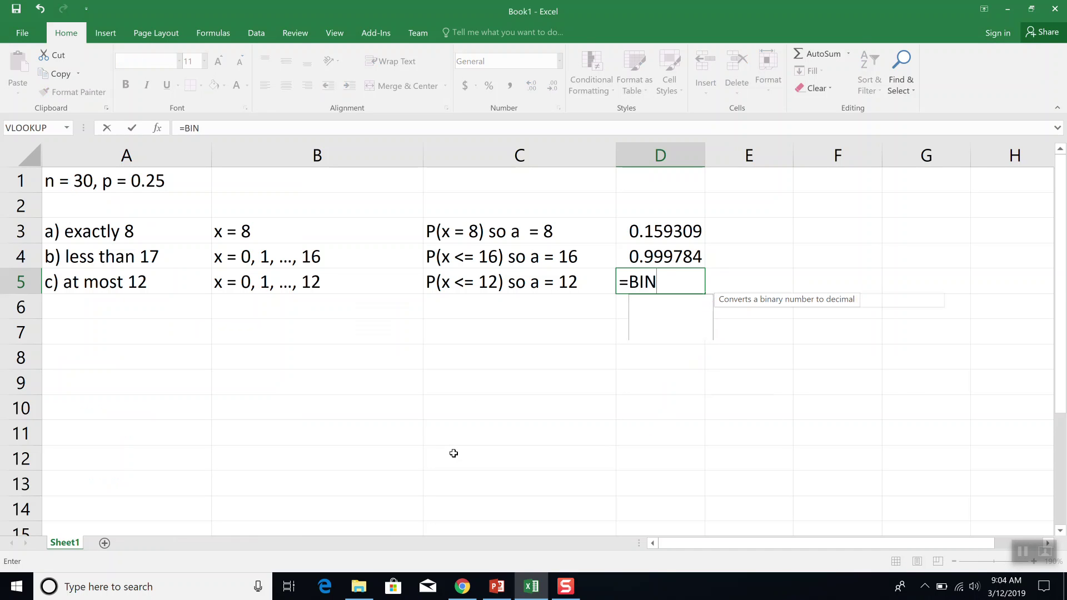
type("OM.DIST(")
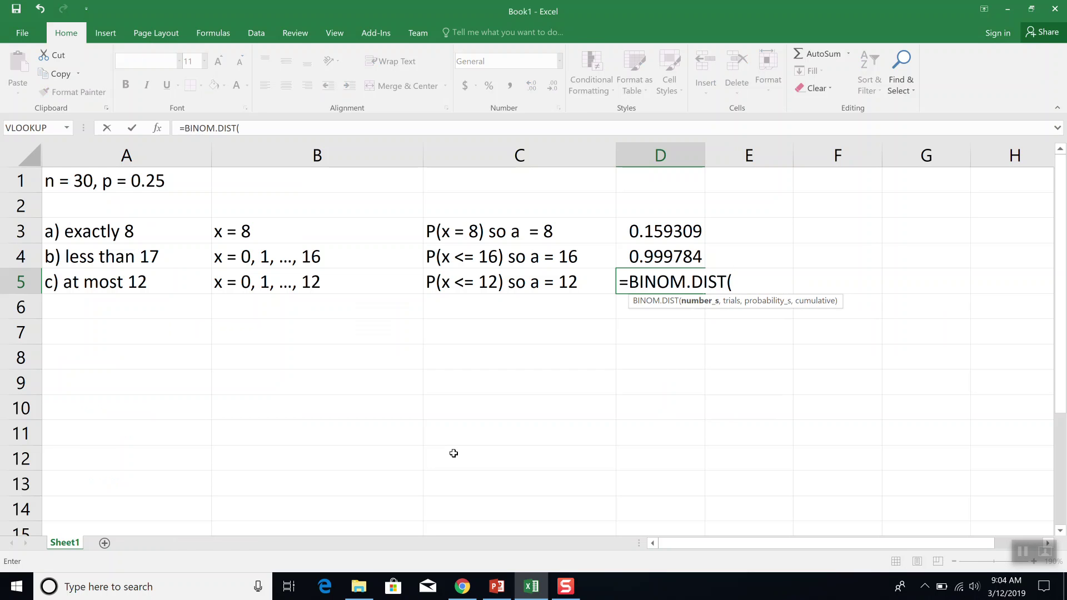
key("alt+Tab")
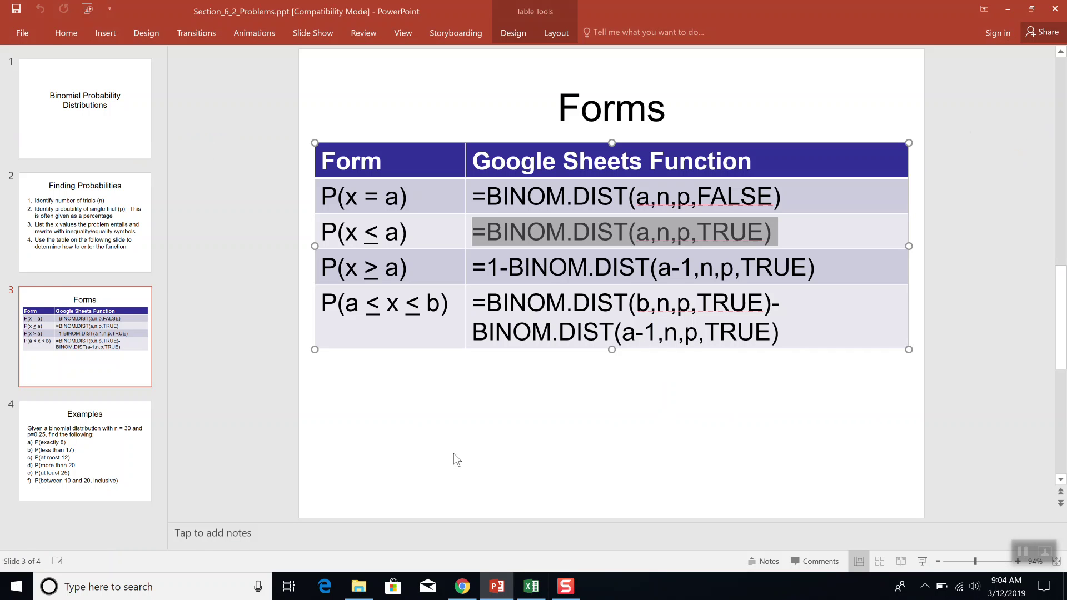
key("alt+Tab")
type("12,")
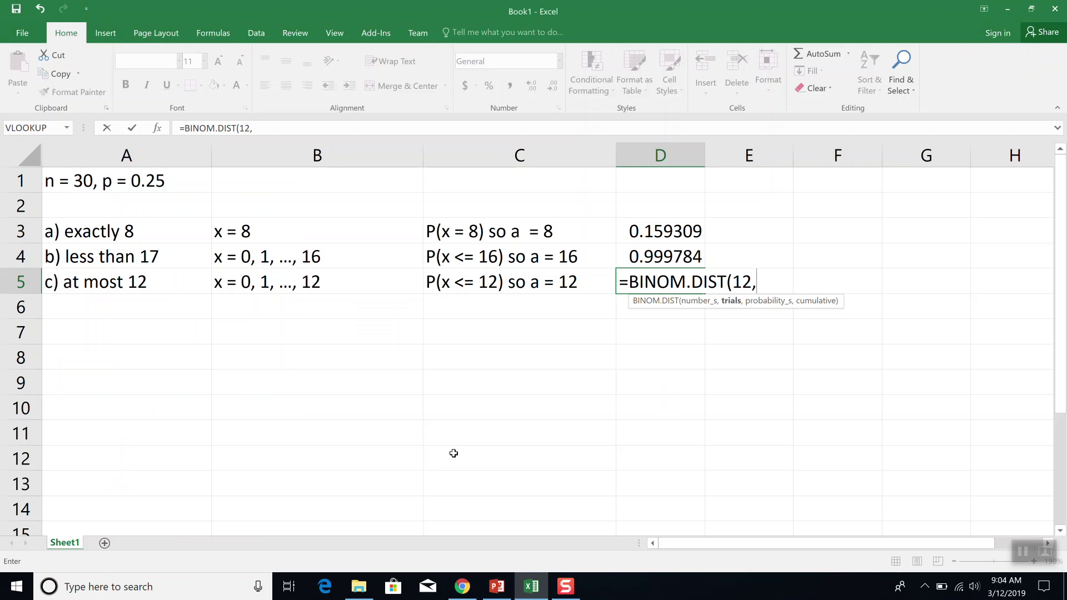
type("30,0.")
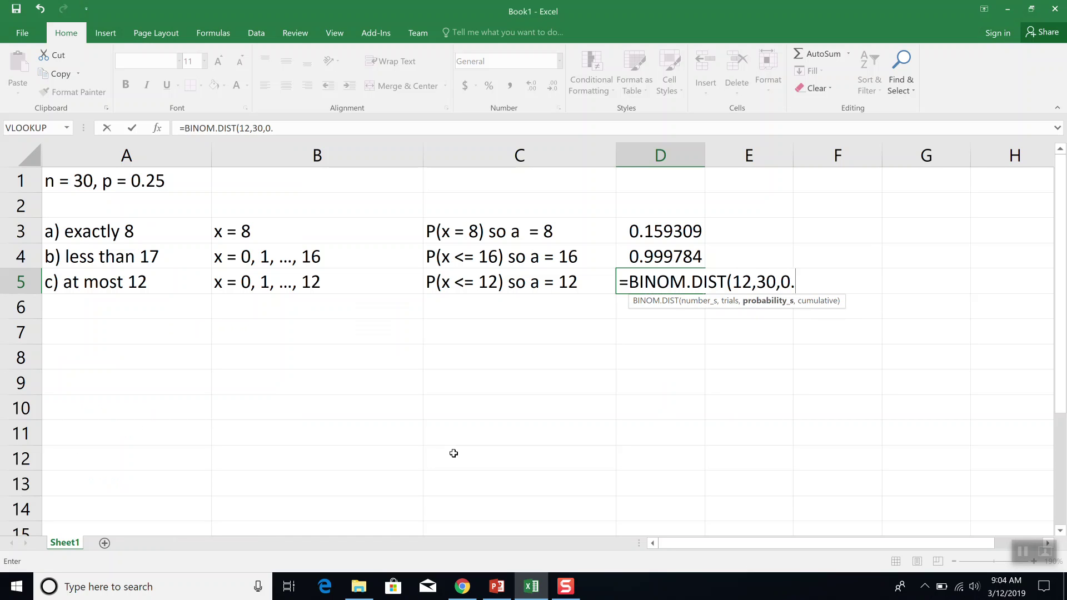
type("25,TRUE)")
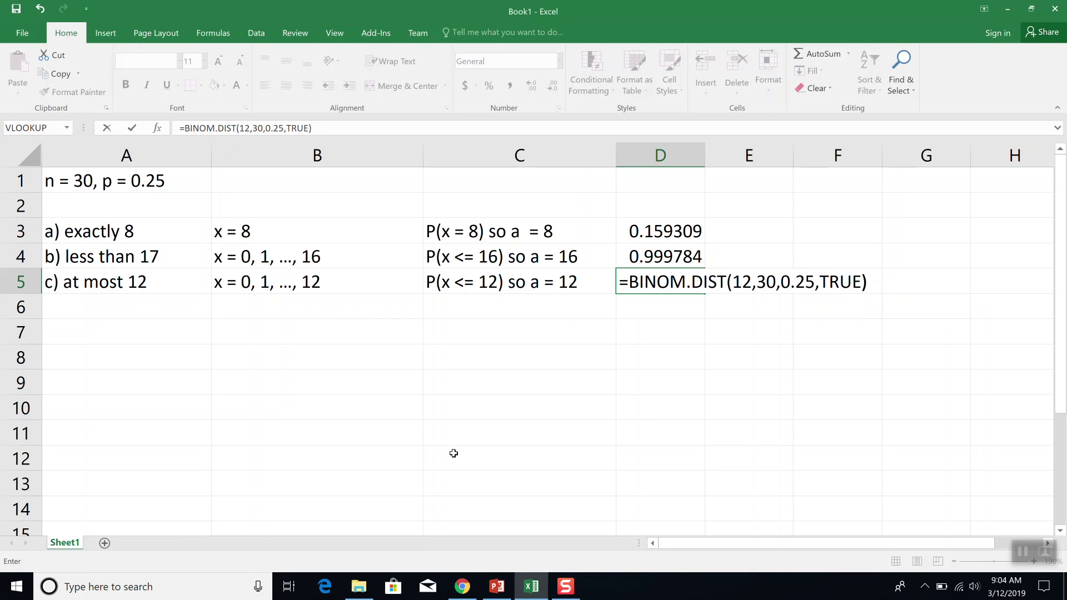
key("Return")
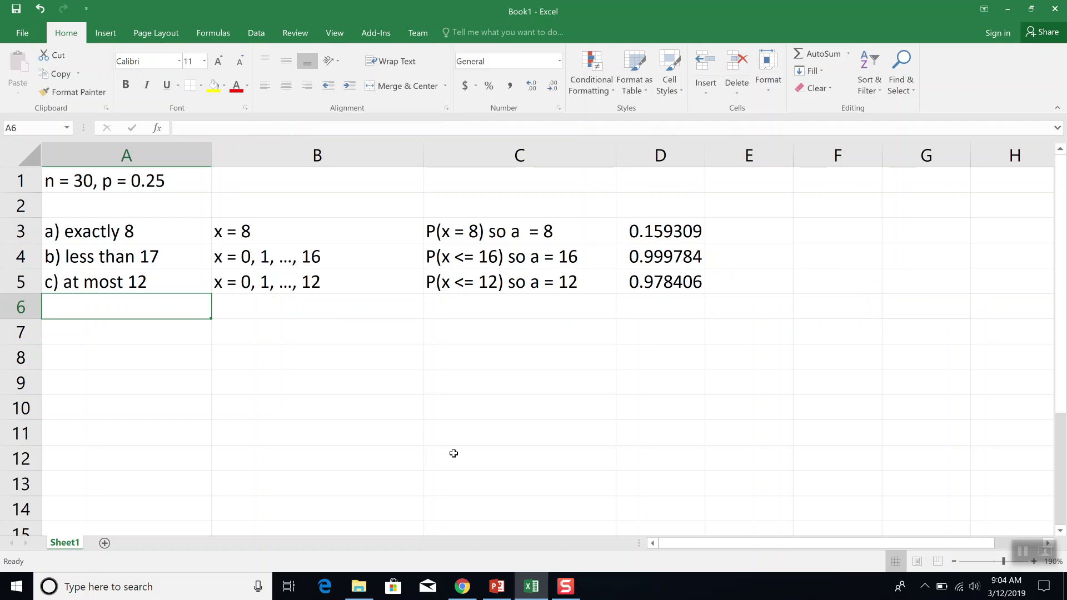
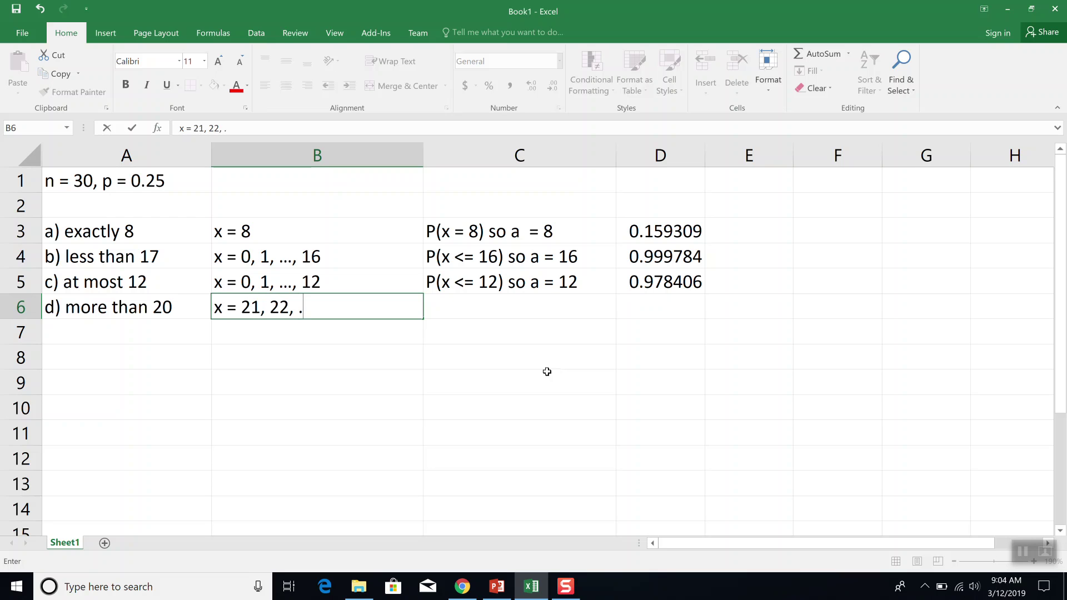
- Complete the list of x values for example d) in cell B6 as "x = 21, 22, ..., 30"
type("30")
key("Tab")
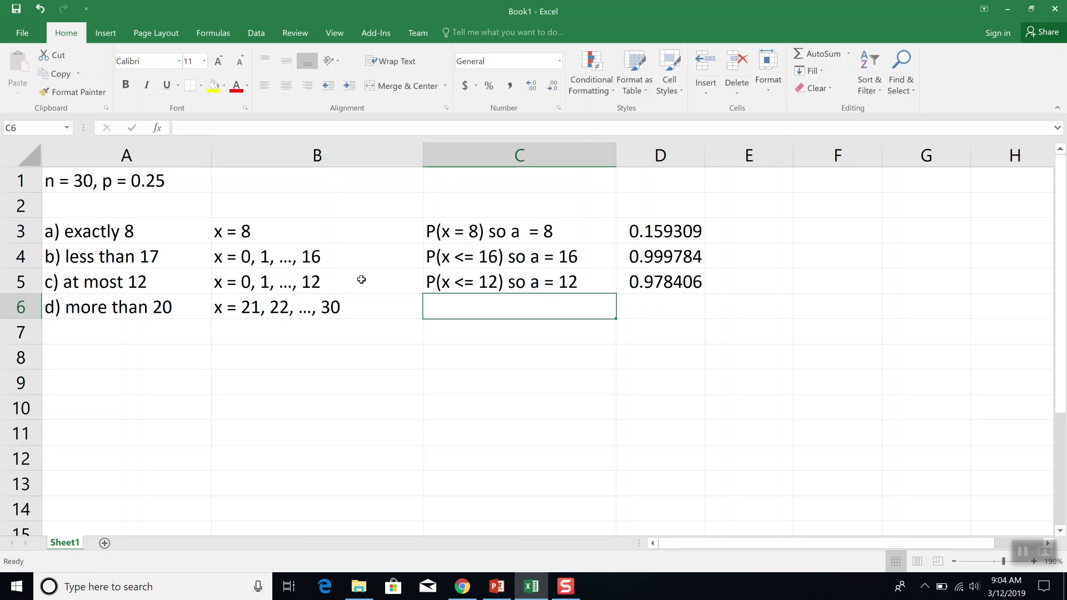
- Consult the Forms slide in PowerPoint, and in Excel enter "P(x >= 21) so a = 21" in cell C6
key("alt+Tab")
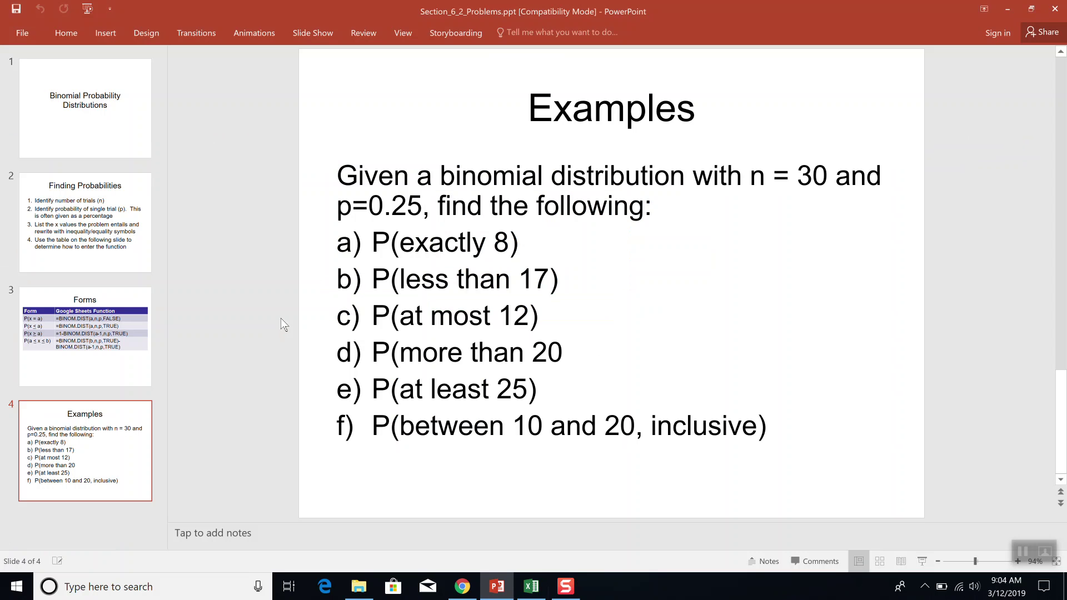
left_click(82, 333)
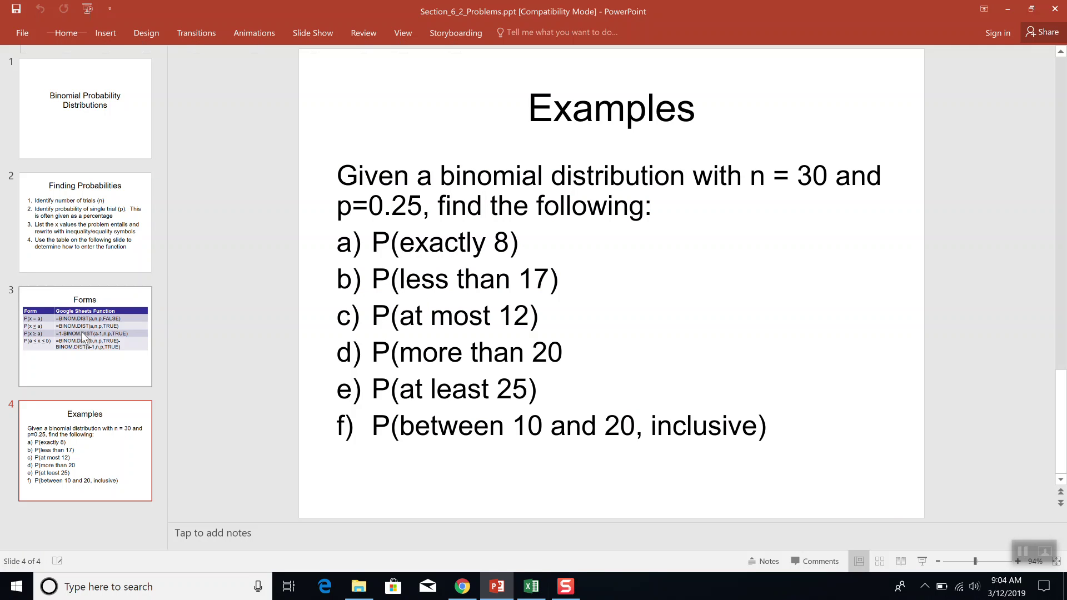
key("alt+Tab")
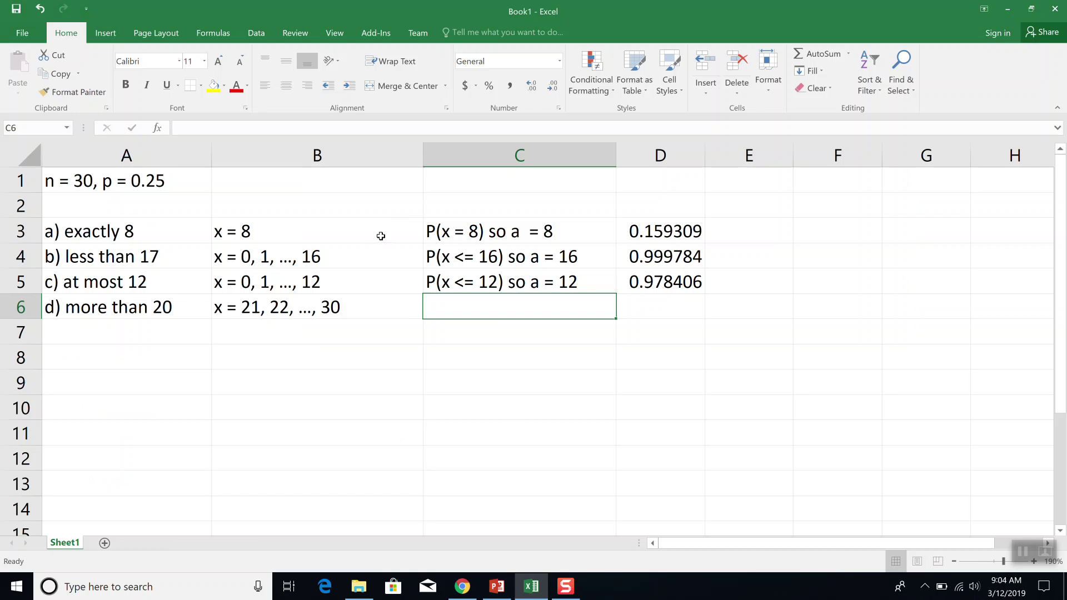
key("alt+Tab")
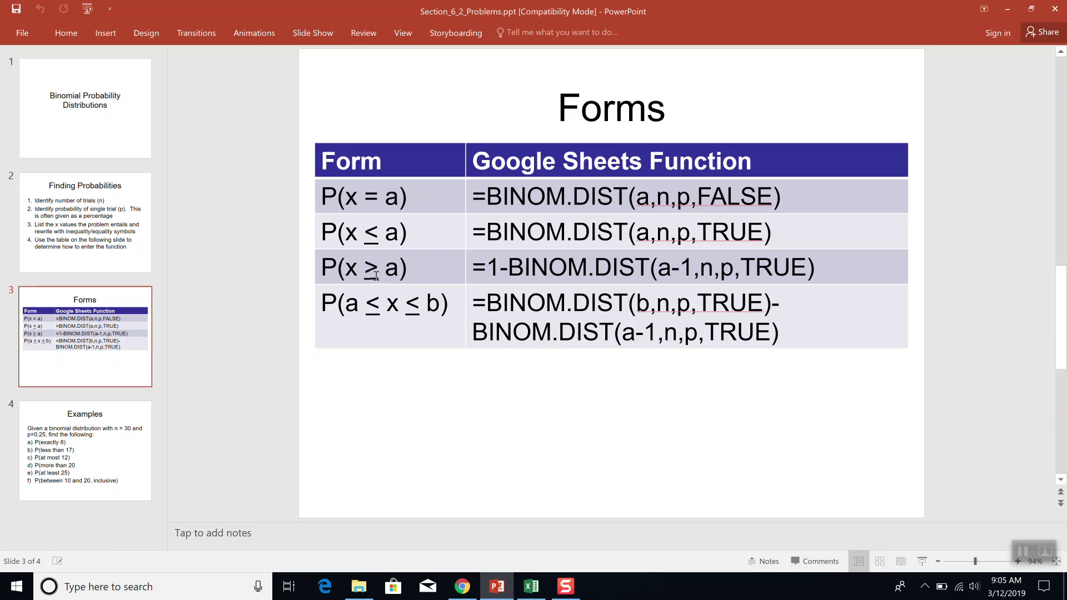
key("alt+Tab")
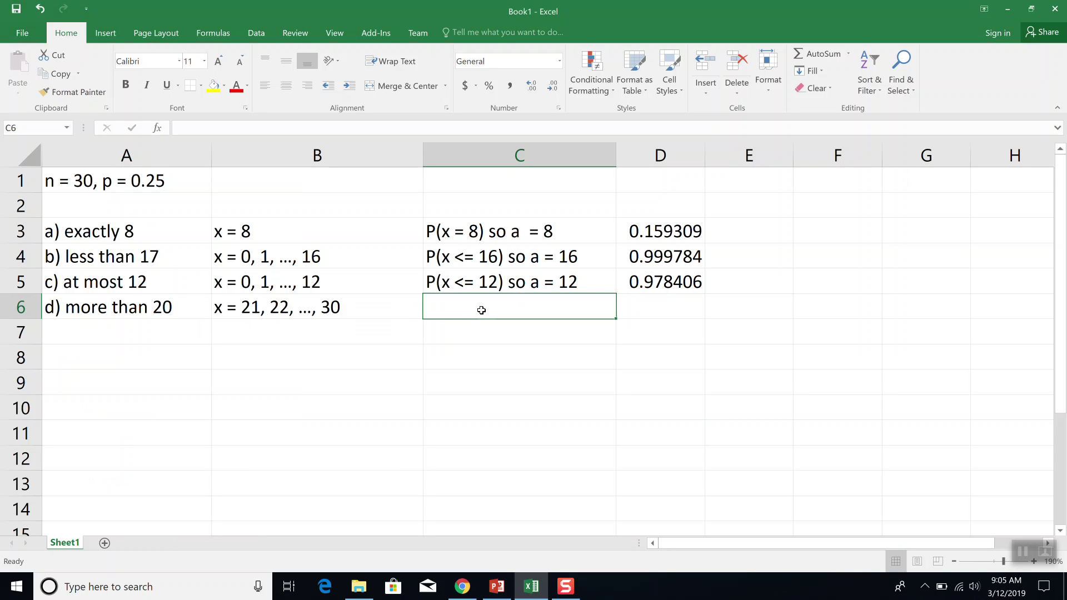
type("P(x >= 21)")
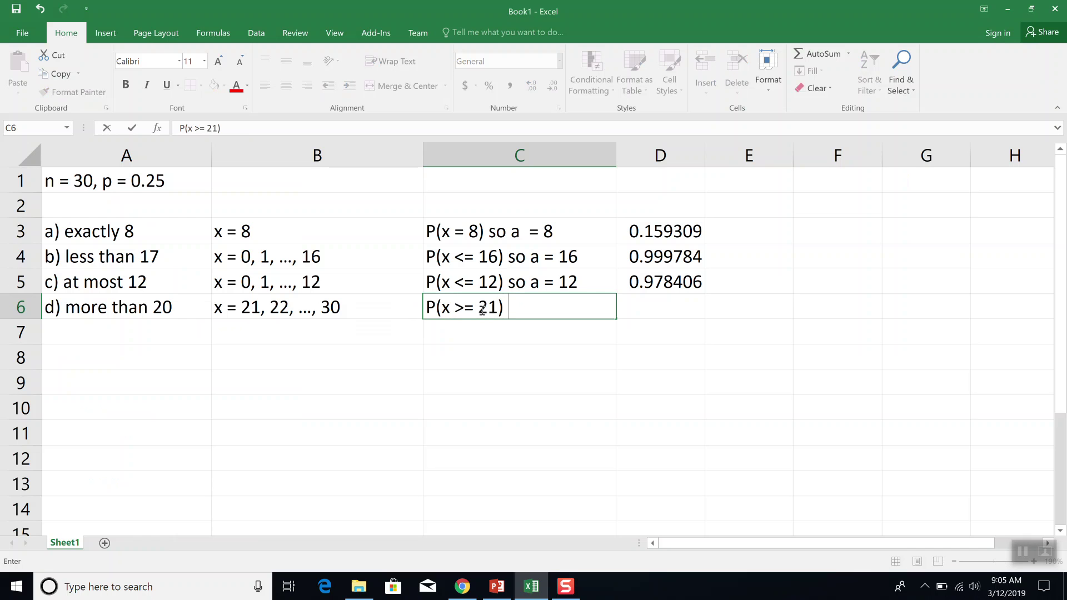
type(" so a = 21")
key("Tab")
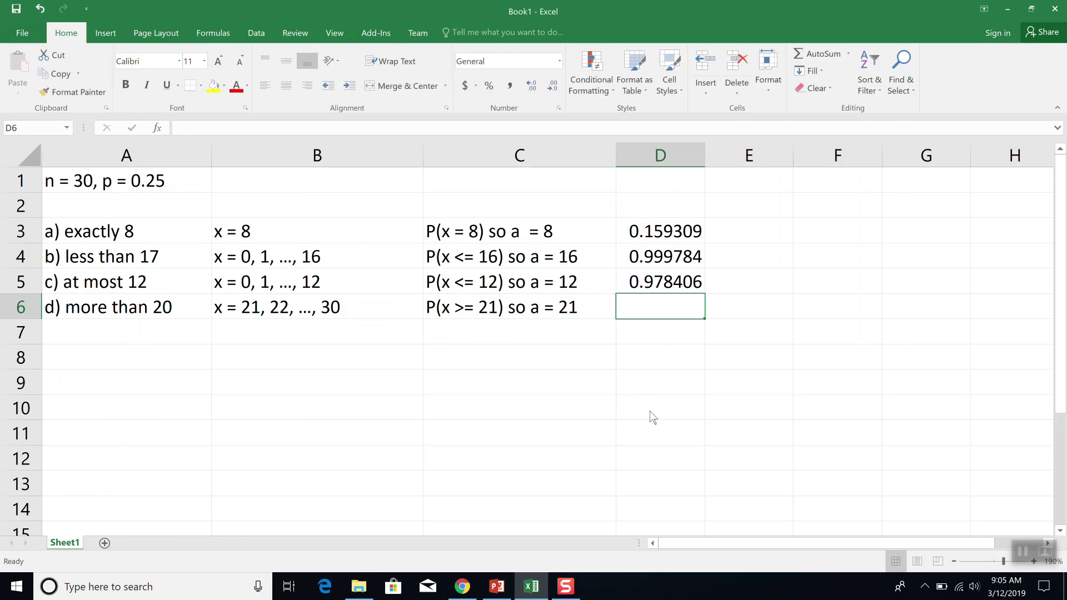
- Switch to PowerPoint and highlight the function for P(x ≥ a) on the Forms slide
key("alt+Tab")
left_click(387, 266)
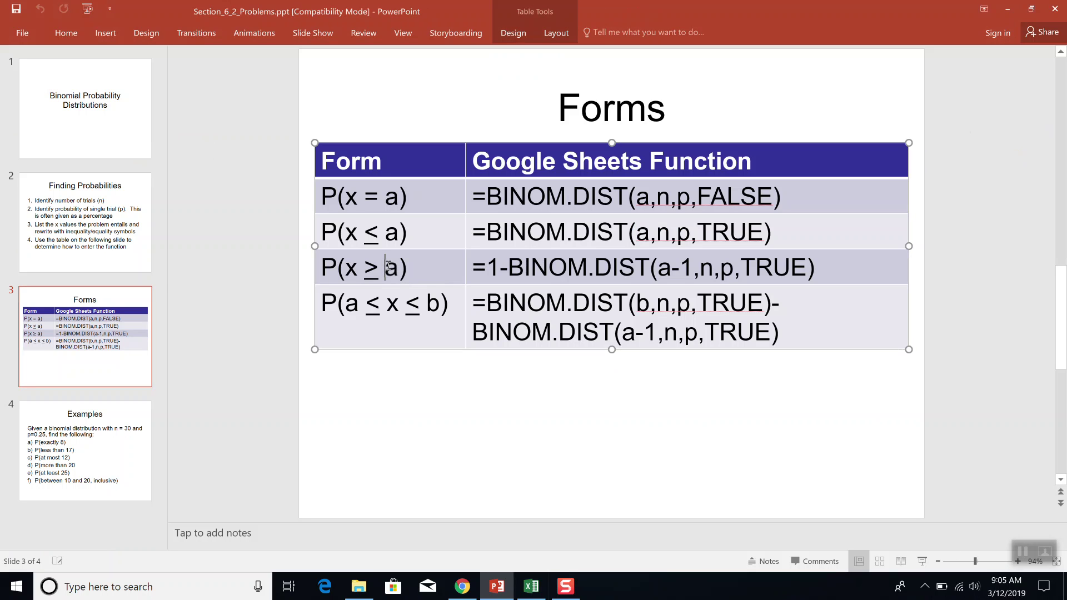
double_click(391, 267)
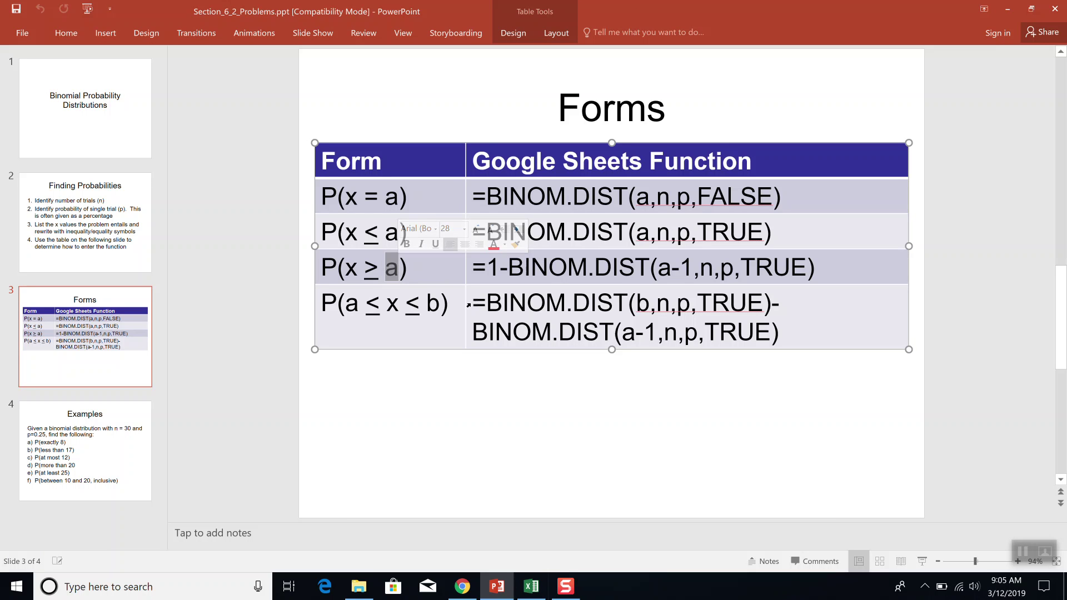
left_click_drag(831, 267, 473, 271)
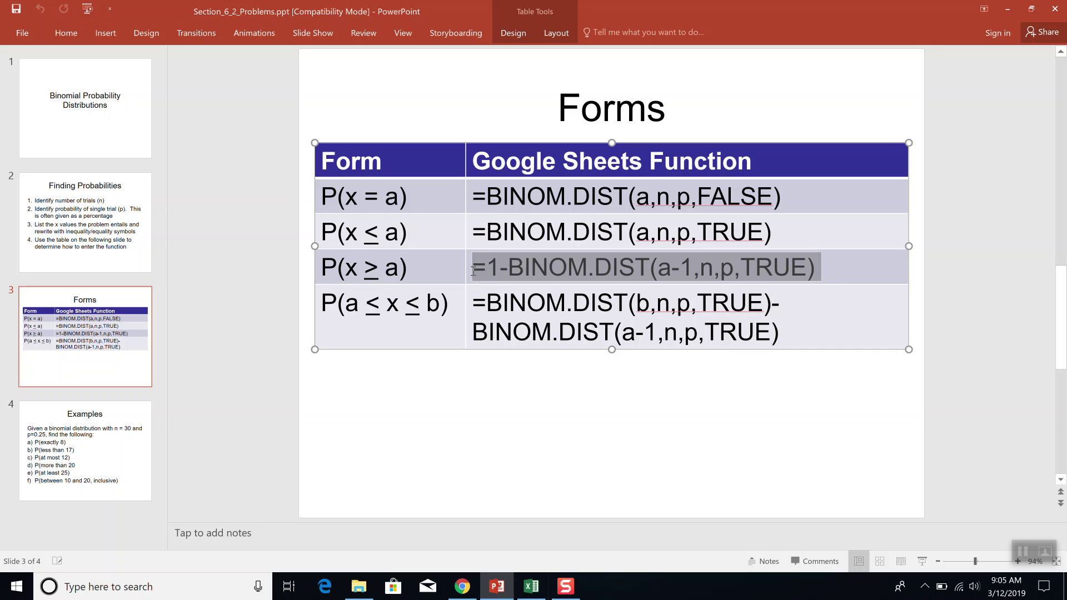
- In Excel, enter =1-BINOM.DIST(21-1,30,0.25,TRUE) in cell D6, checking its arguments against the Forms slide in PowerPoint
left_click(497, 586)
type("=1-")
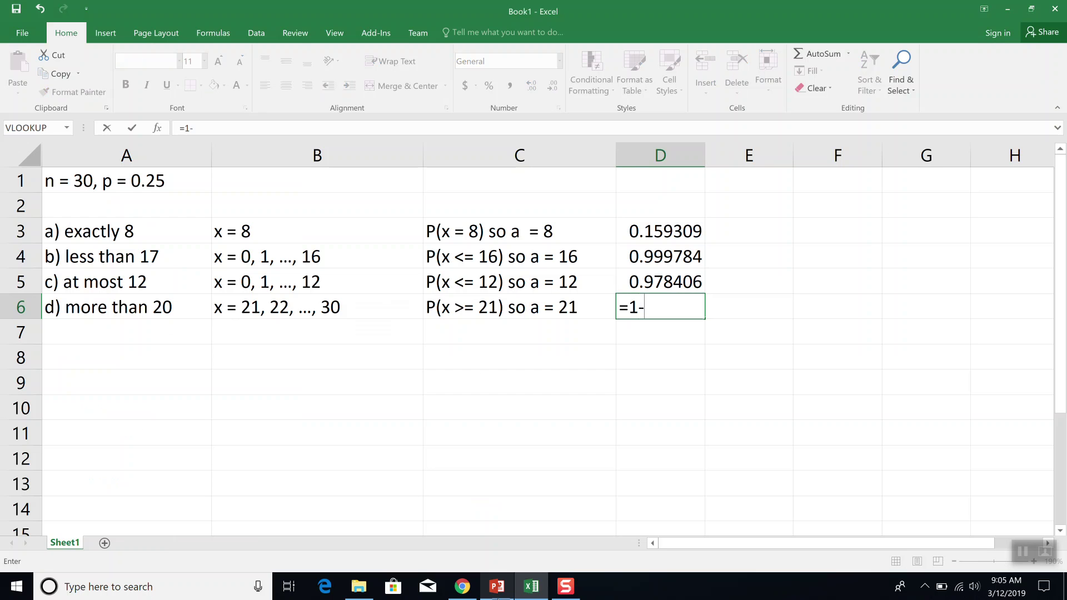
type("BINO.")
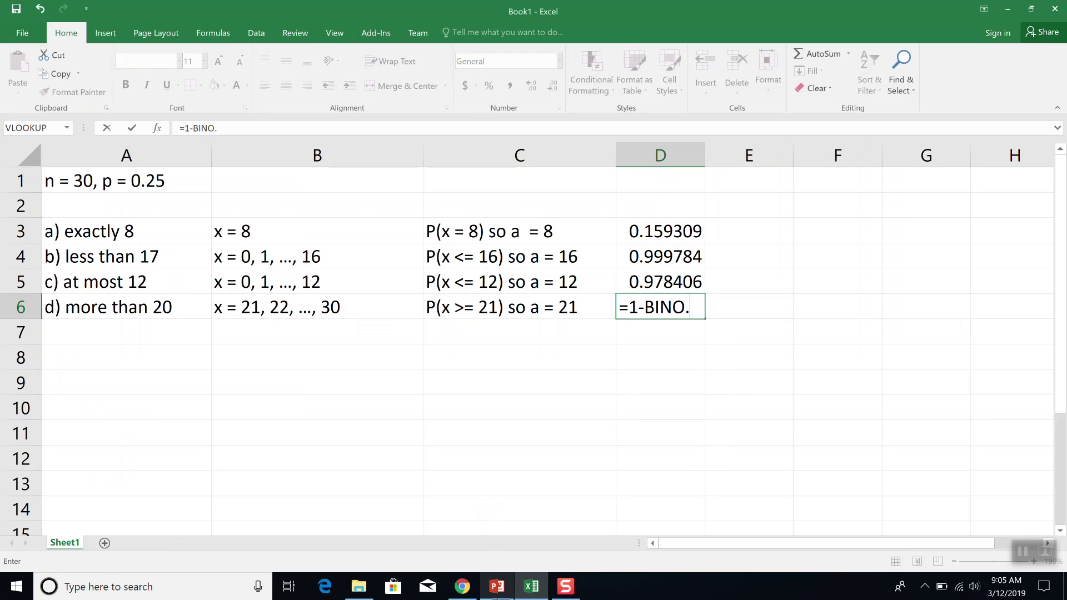
key("BackSpace")
type("m.dist(")
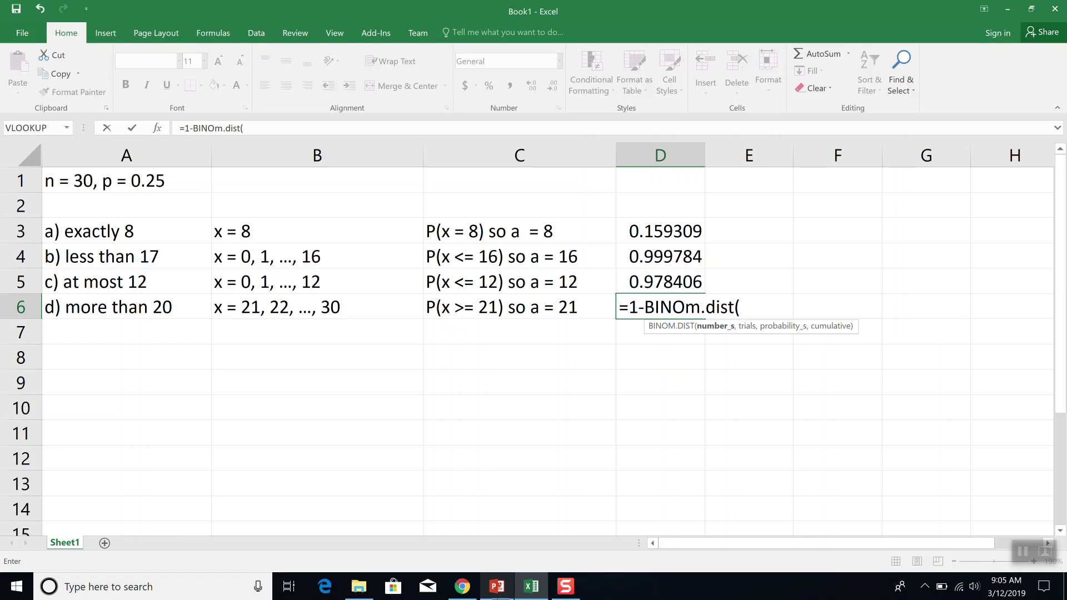
key("alt+Tab")
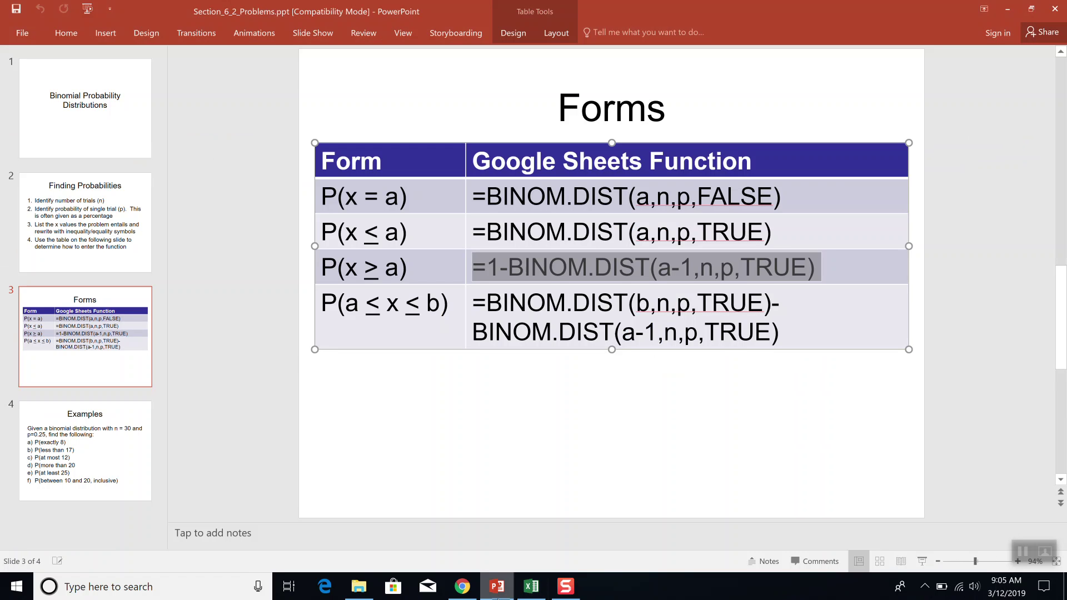
key("alt+Tab")
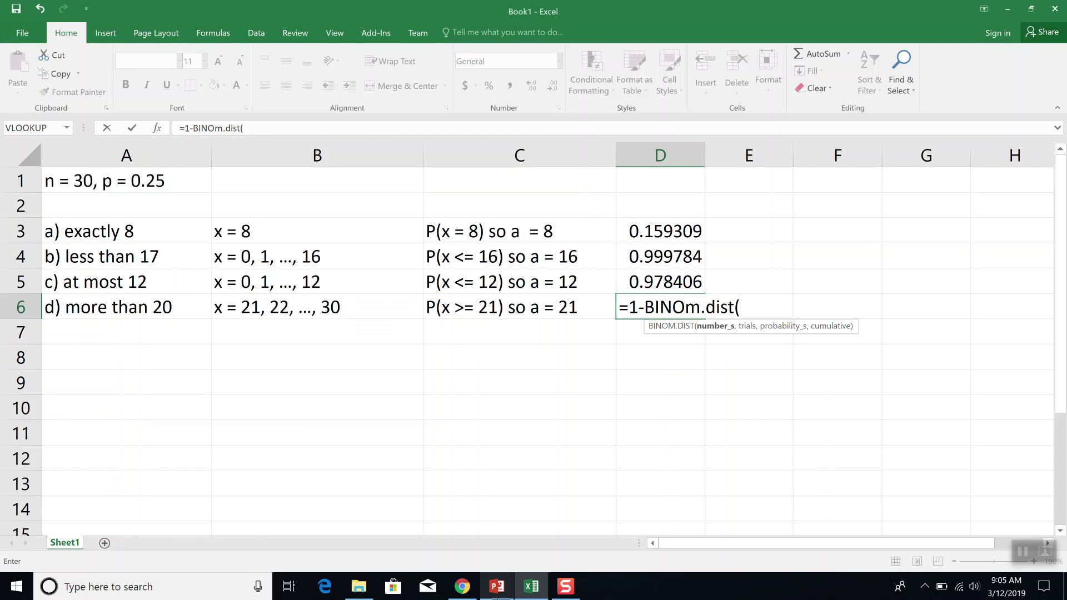
type("21-1,")
key("alt+Tab")
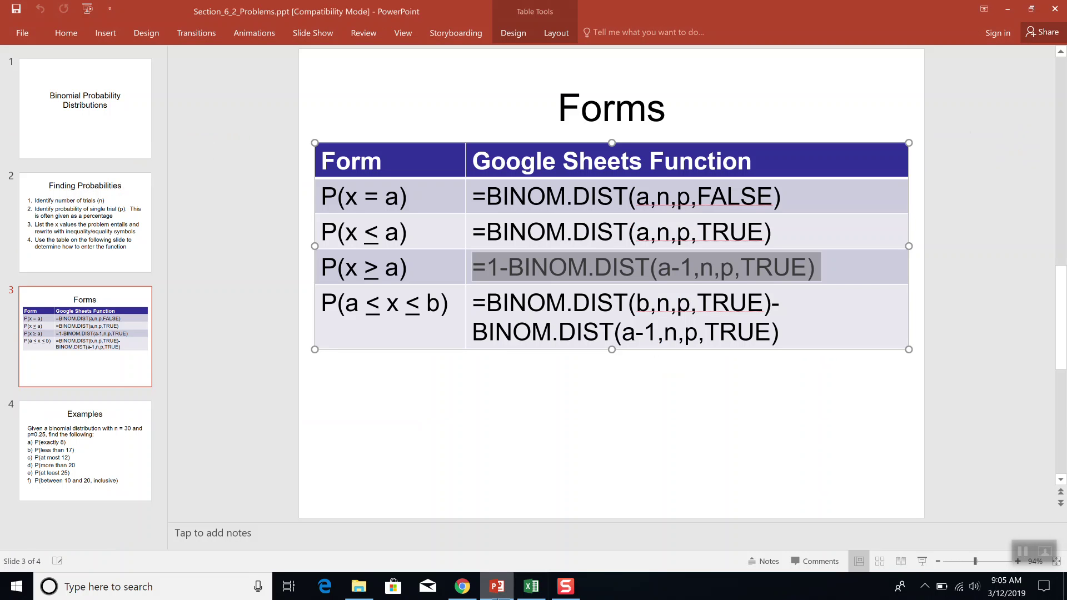
key("alt+Tab")
type("30,0.25,")
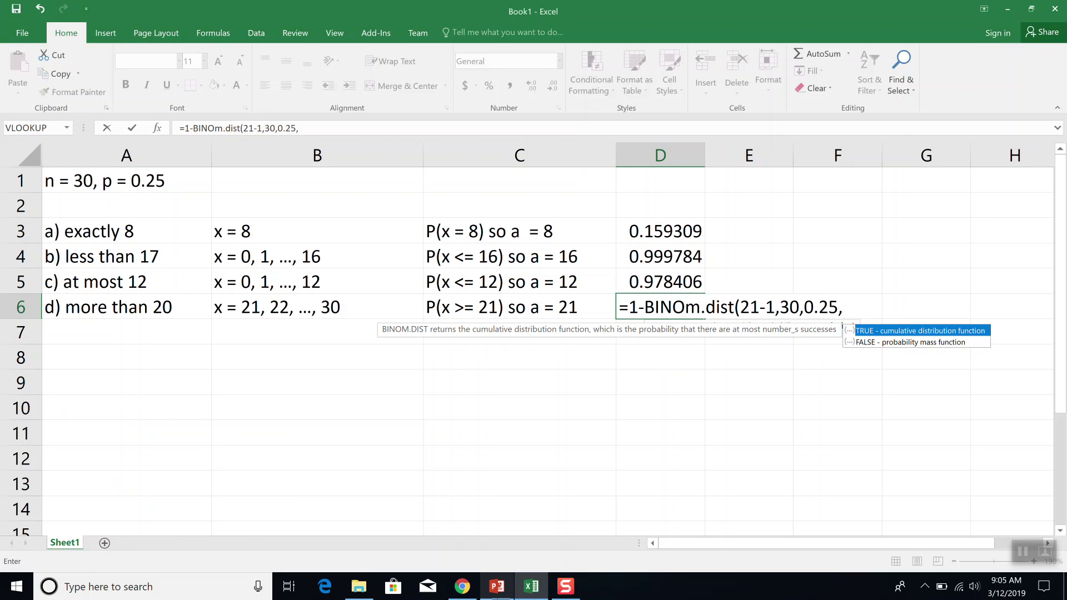
type("TRUE)")
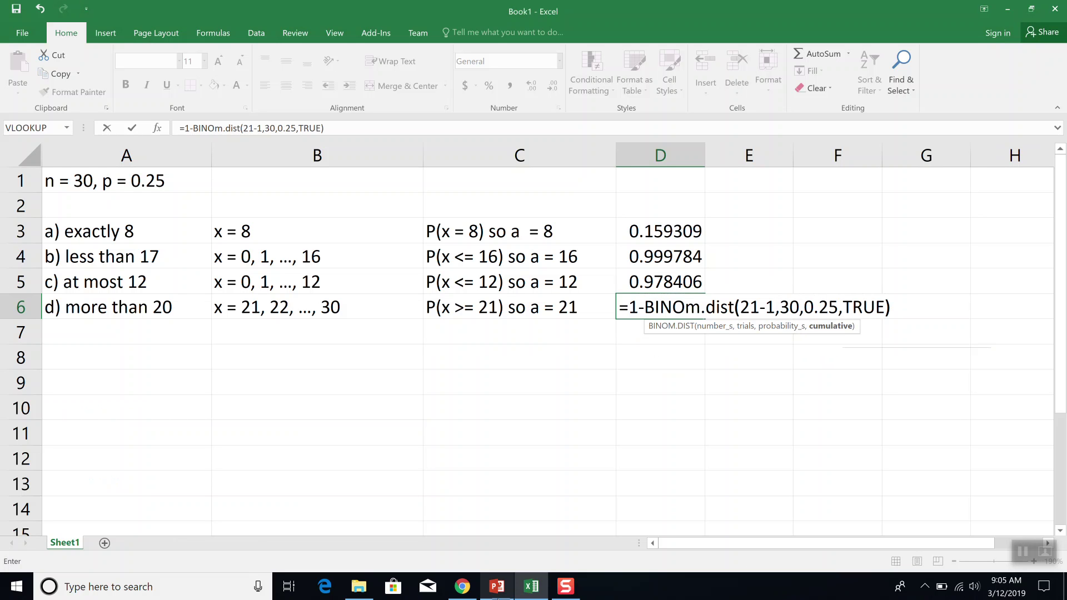
key("Return")
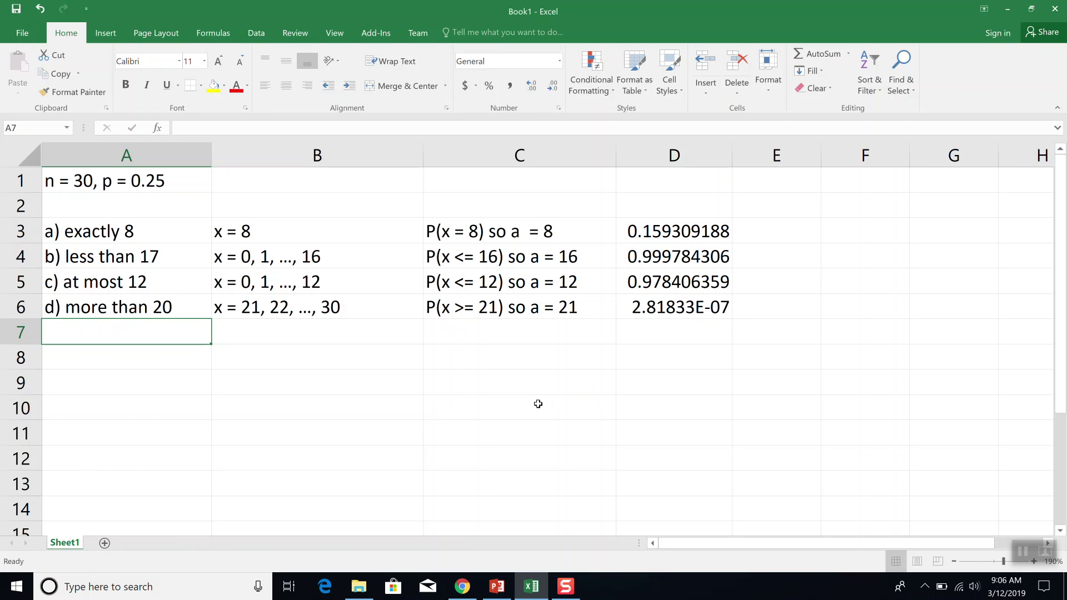
- Consult example e) on the Examples slide in PowerPoint, and in Excel enter "e) at least 25" in cell A7
key("alt+Tab")
left_click(40, 472)
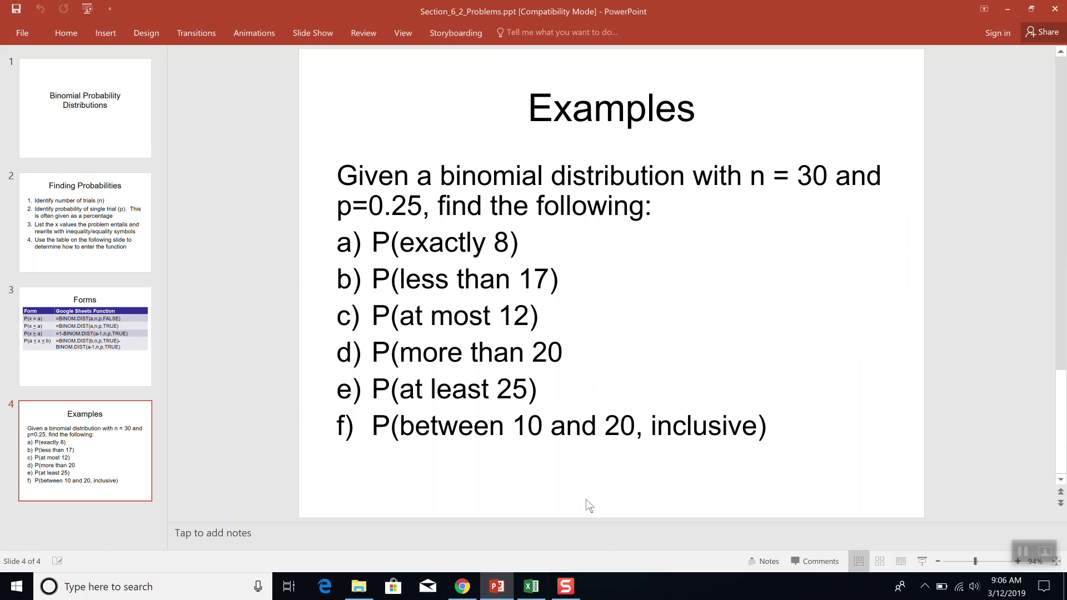
key("alt+Tab")
type("e) at")
type(" leea")
key("BackSpace")
key("BackSpace")
type("ast")
key("alt+Tab")
key("alt+Tab")
type("25")
key("Tab")
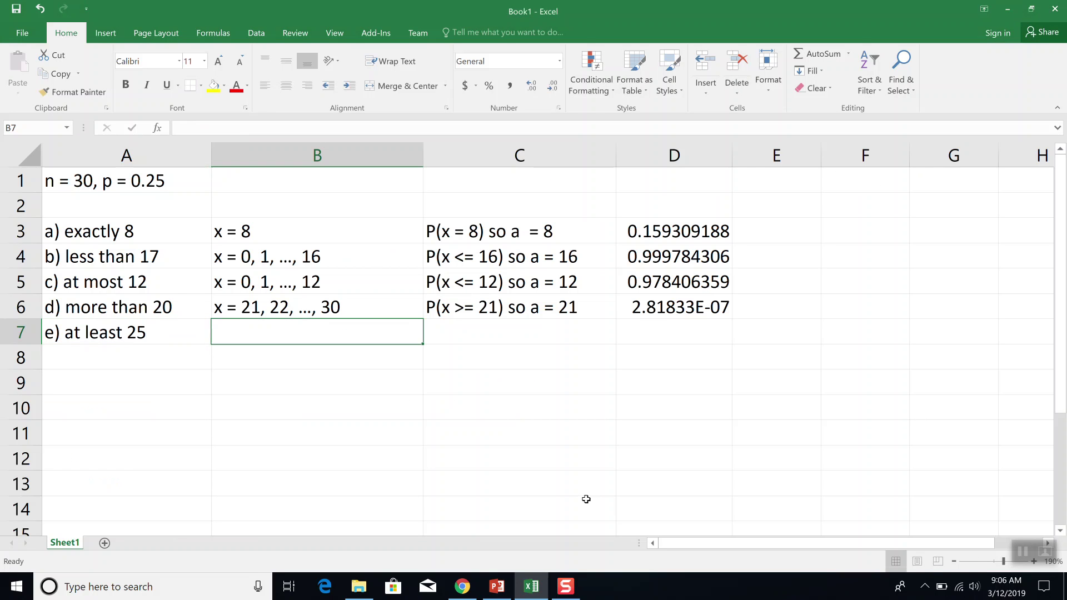
- Enter "x = 25, 26, ..., 30" in cell B7 and "P(x >= 25) so a = 25" in cell C7
type("x = 25, 2")
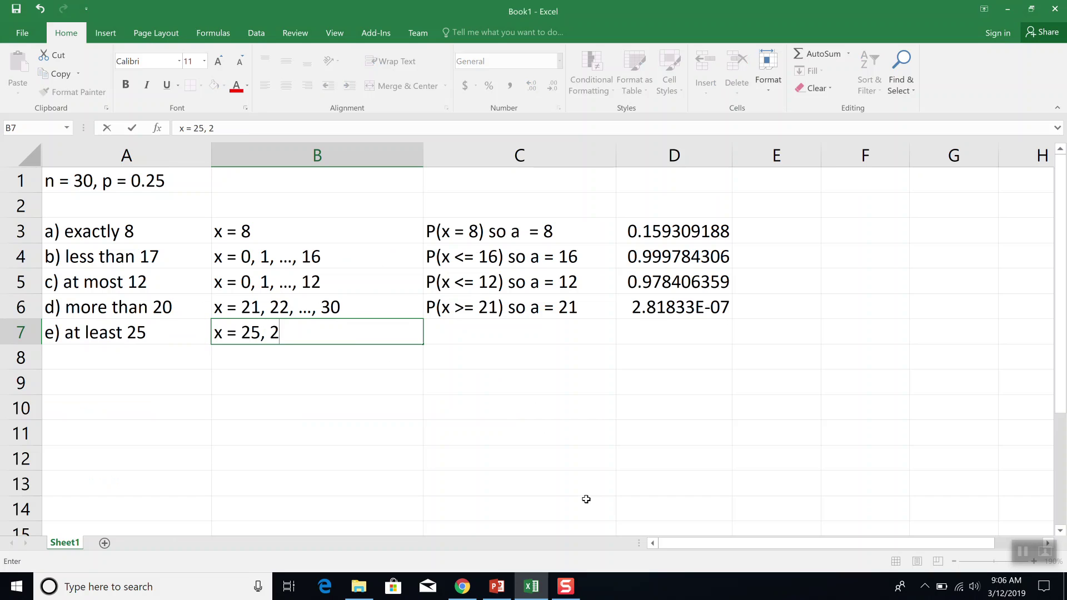
type("6, ..., 30")
key("Tab")
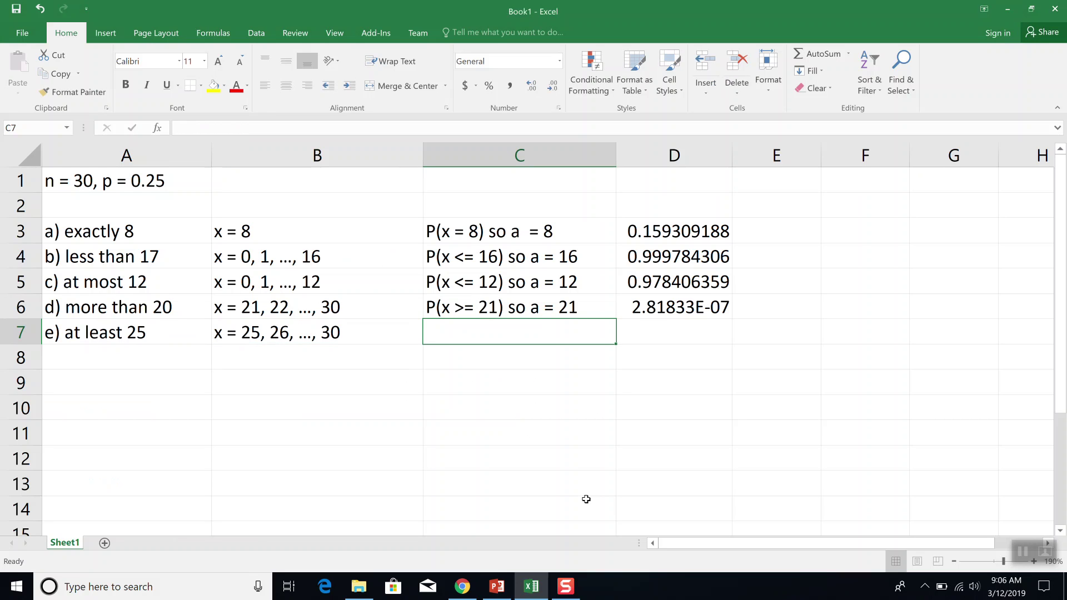
type("P(x >= 25) so a = 25")
key("Tab")
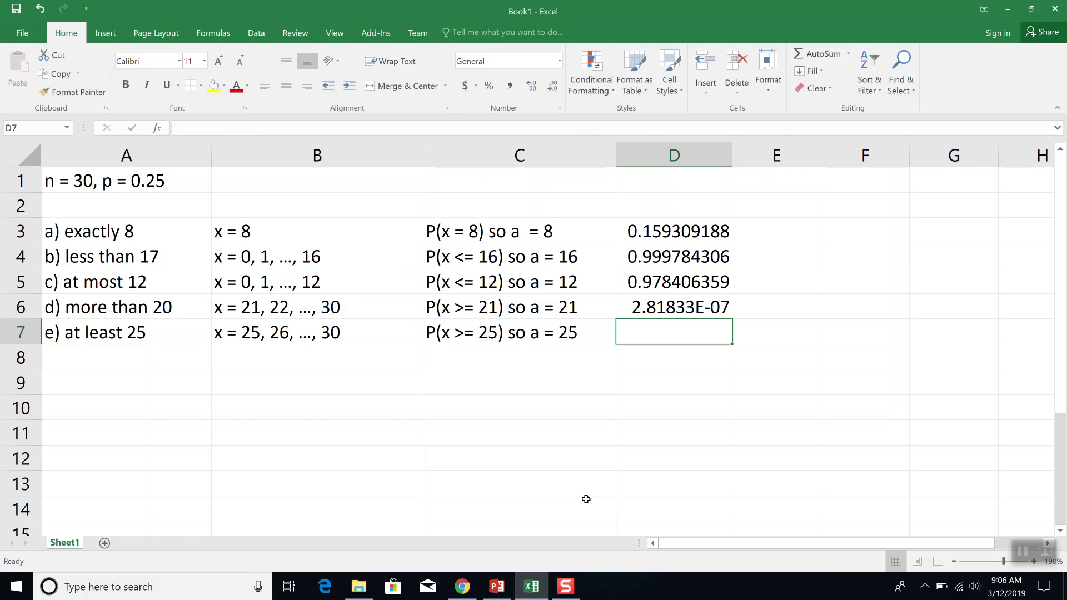
- Switch to PowerPoint and highlight the 1-BINOM.DIST function for P(x ≥ a) on the Forms slide
key("alt+Tab")
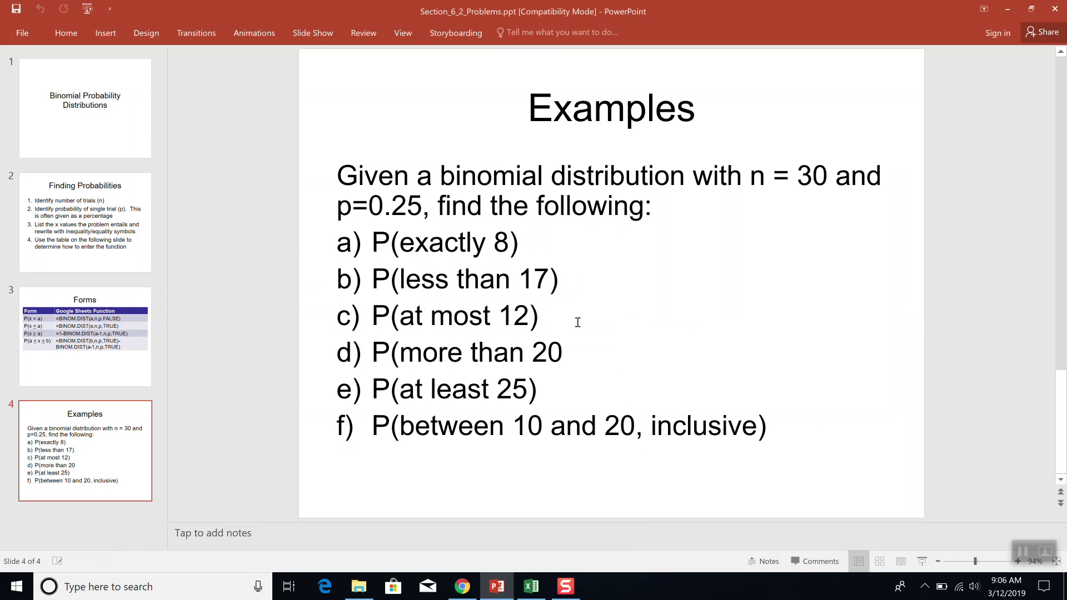
left_click(48, 338)
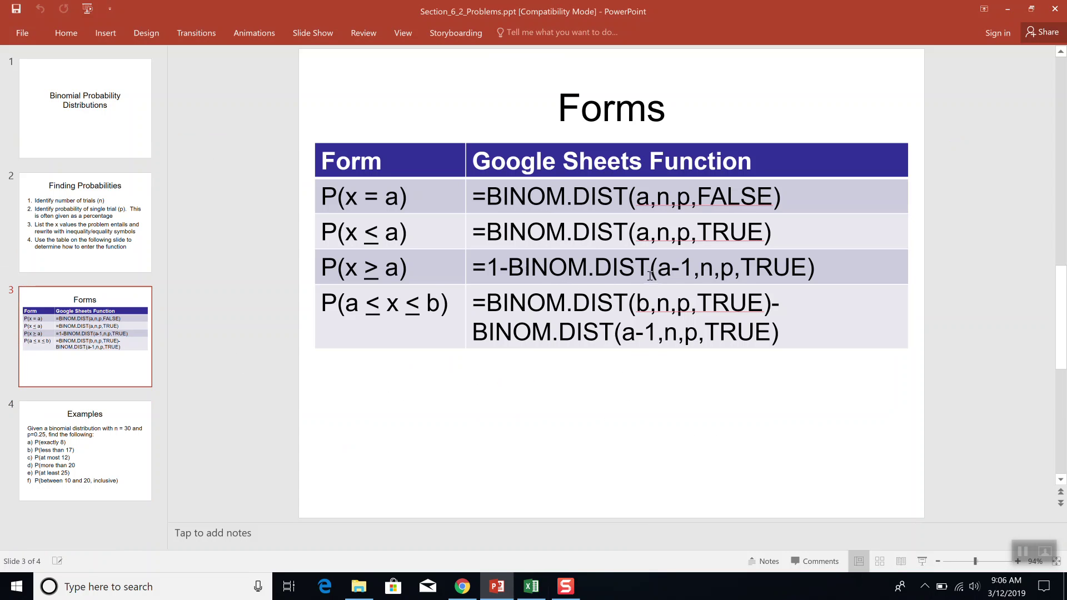
left_click_drag(843, 262, 472, 269)
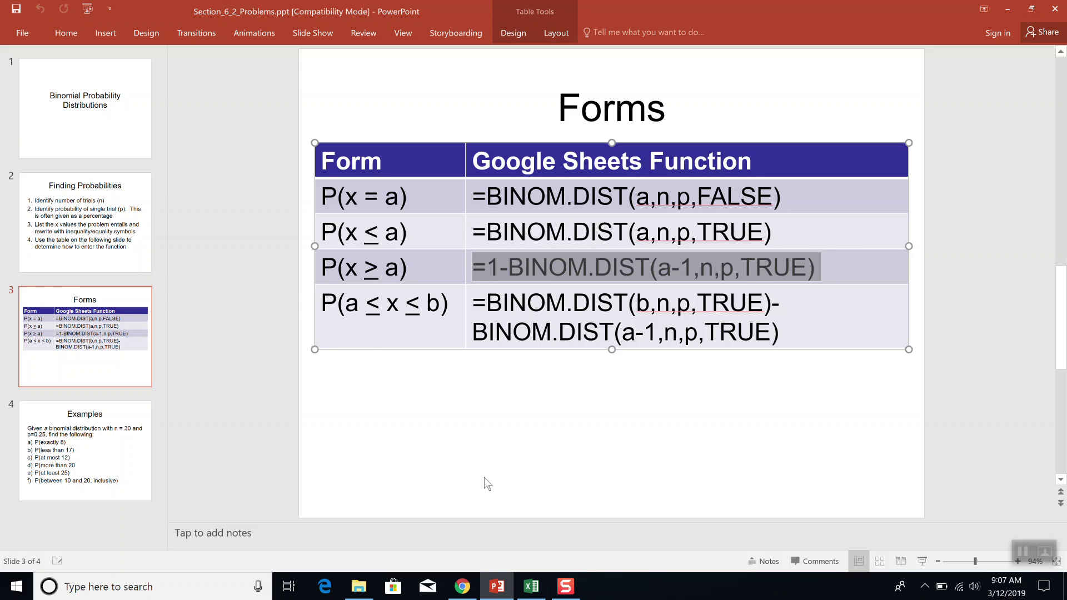
- In Excel, enter =1-BINOM.DIST(25-1,30,0.25,TRUE) in cell D7, checking its arguments against the Forms slide in PowerPoint
key("alt+Tab")
type("=a-")
key("BackSpace")
key("BackSpace")
type("1-binom")
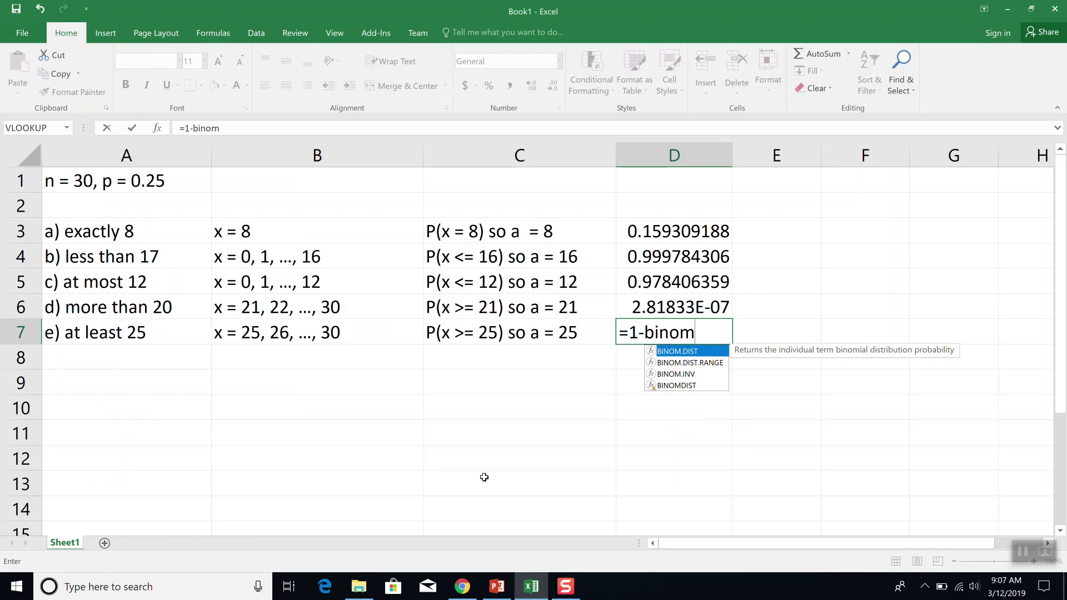
type(".dist(")
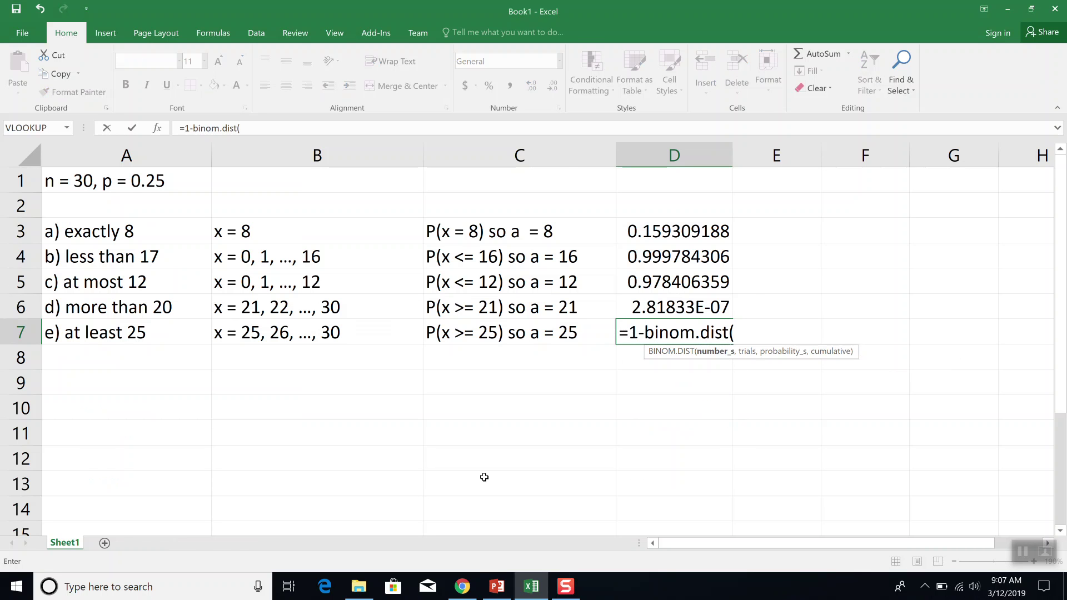
key("alt+Tab")
key("alt+Tab")
type("25-1,")
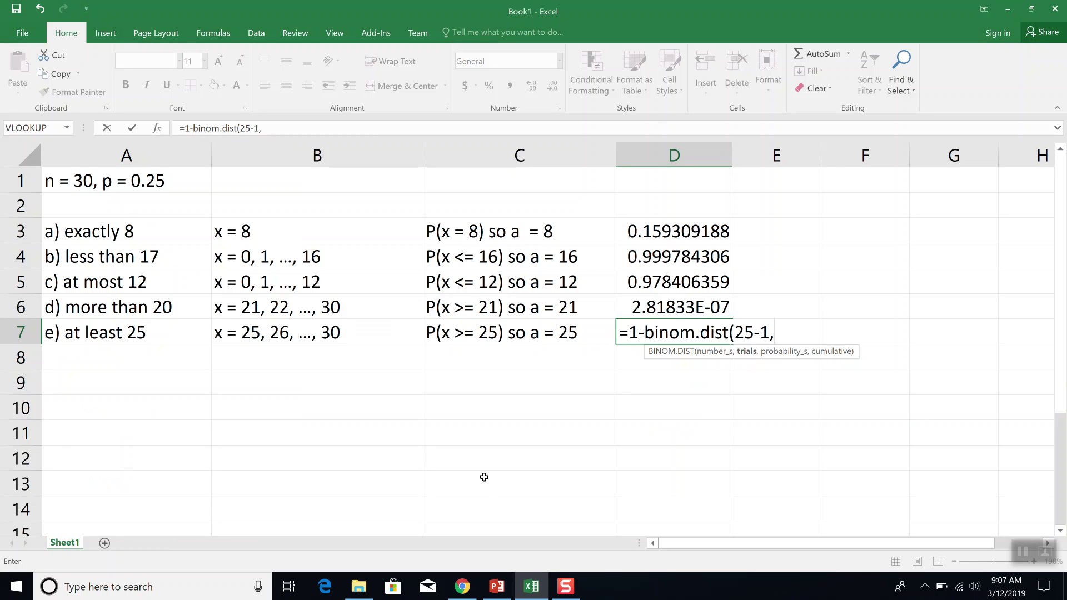
key("alt+Tab")
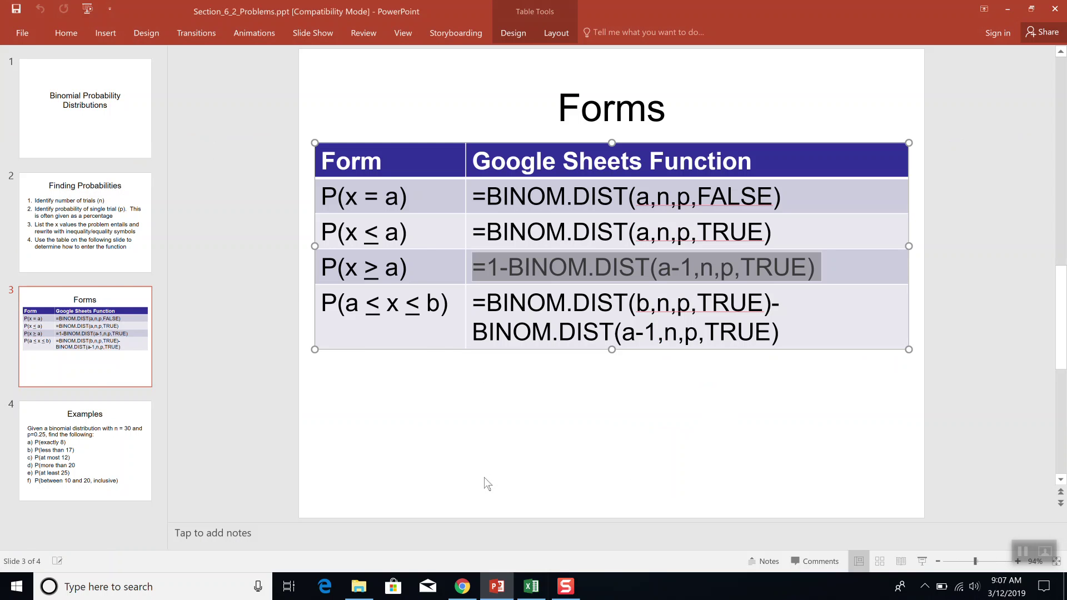
key("alt+Tab")
type("30,0.25,")
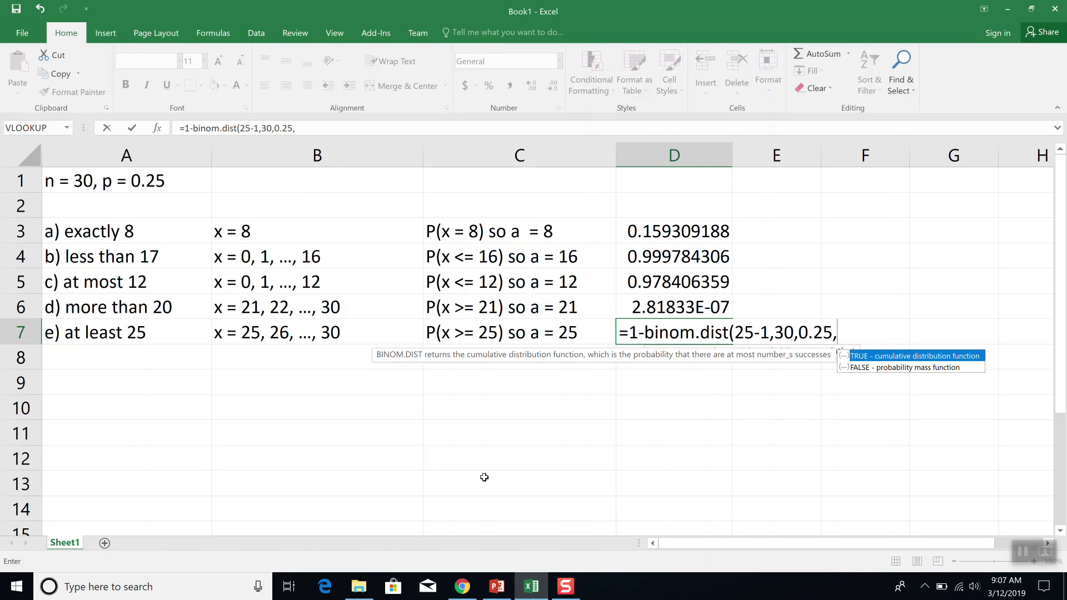
type("TRUE")
key("Return")
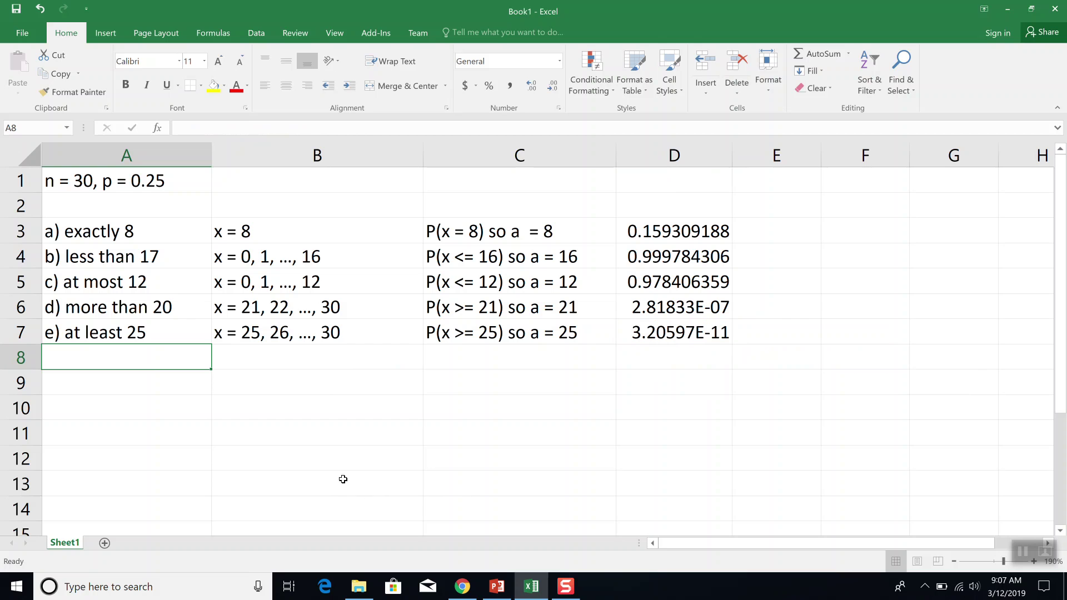
- Consult example f) on the Examples slide in PowerPoint, and in Excel enter "f) between 10 and 20" in cell A8
key("alt")
key("alt+Tab")
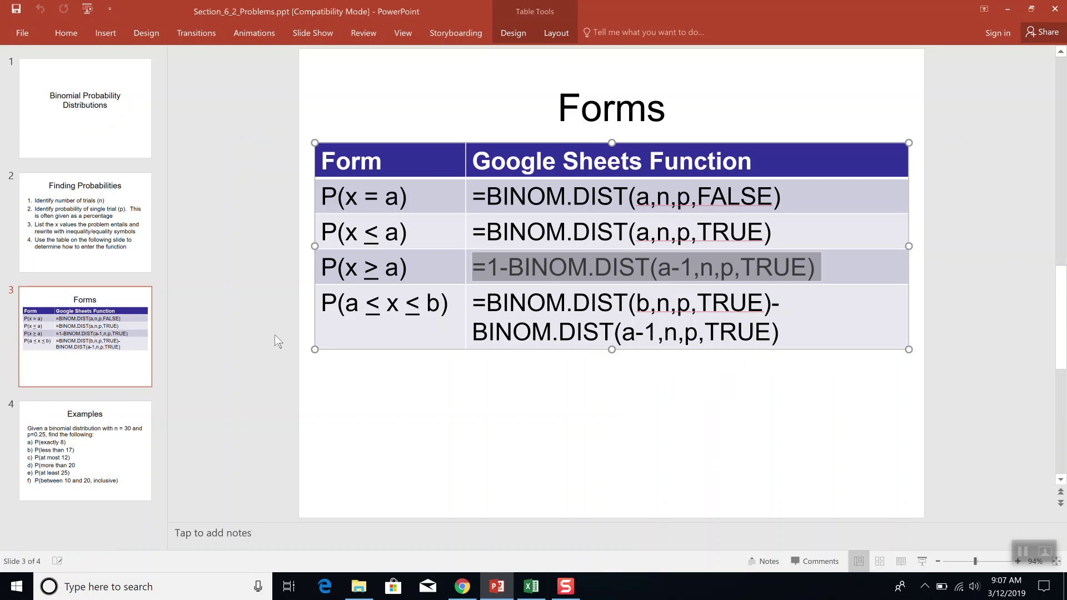
left_click(94, 453)
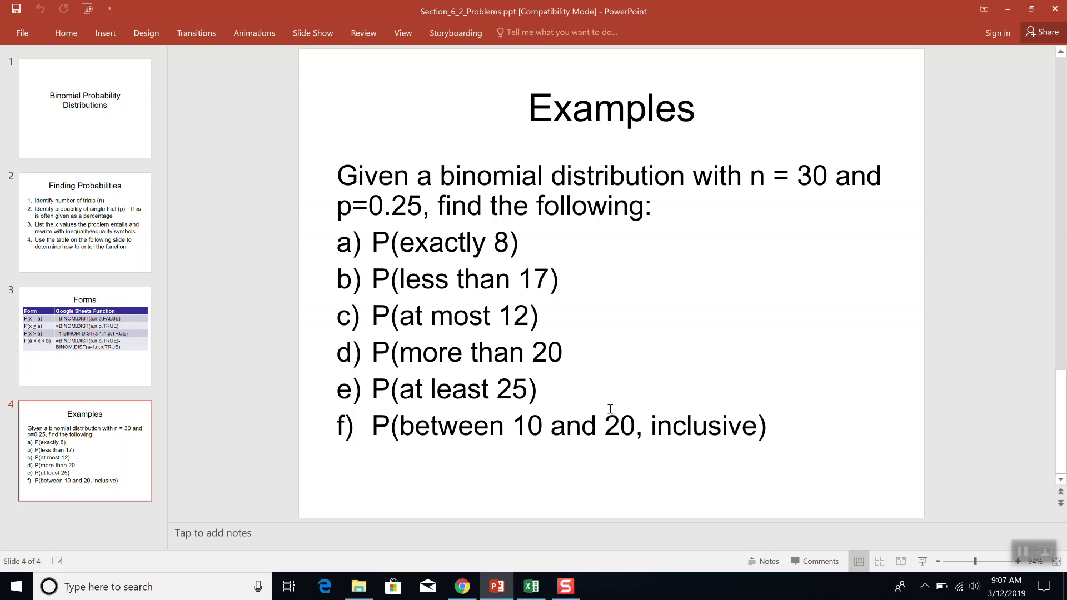
key("alt+Tab")
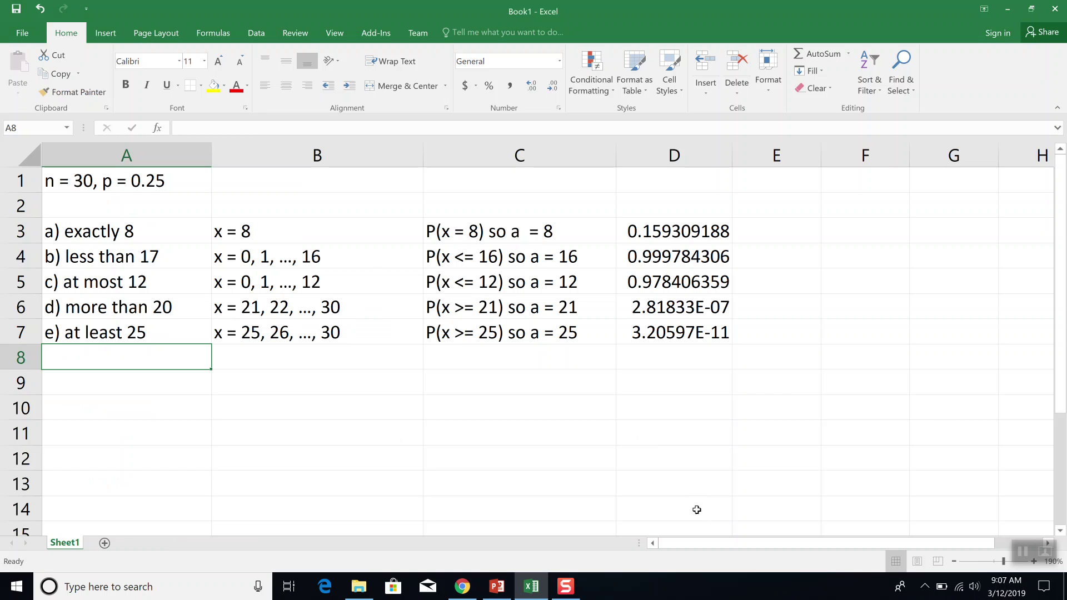
type("f) ")
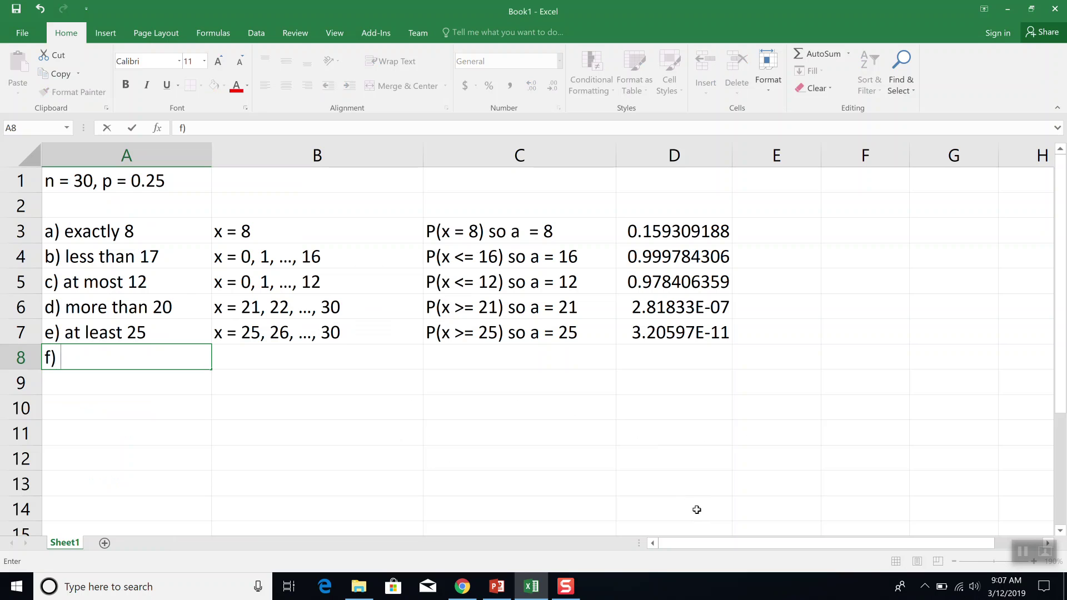
type("between a")
key("BackSpace")
type("10 and 20")
key("ctrl+Return")
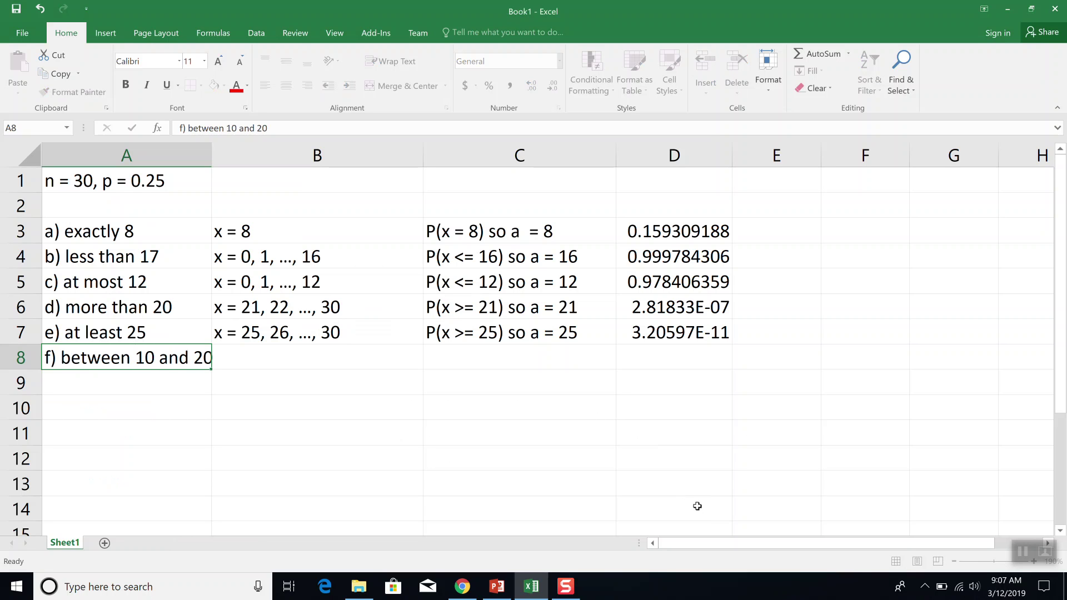
- Enter the list of x values for example f) in cell B8 as "x = 10, 11, ..., 20"
key("Tab")
type("x = 10, 11, ..., 20")
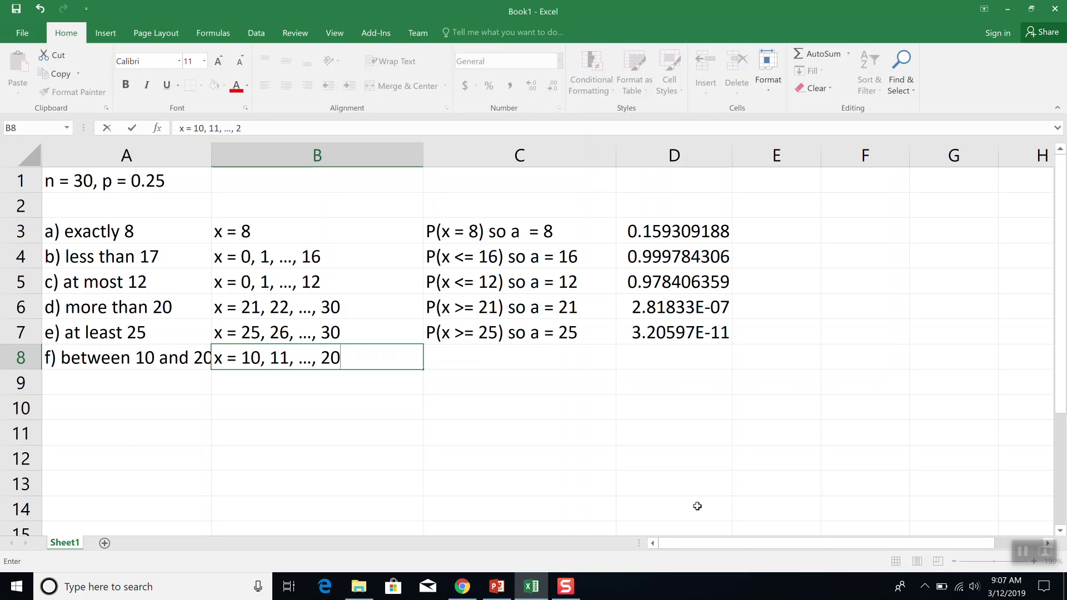
key("Tab")
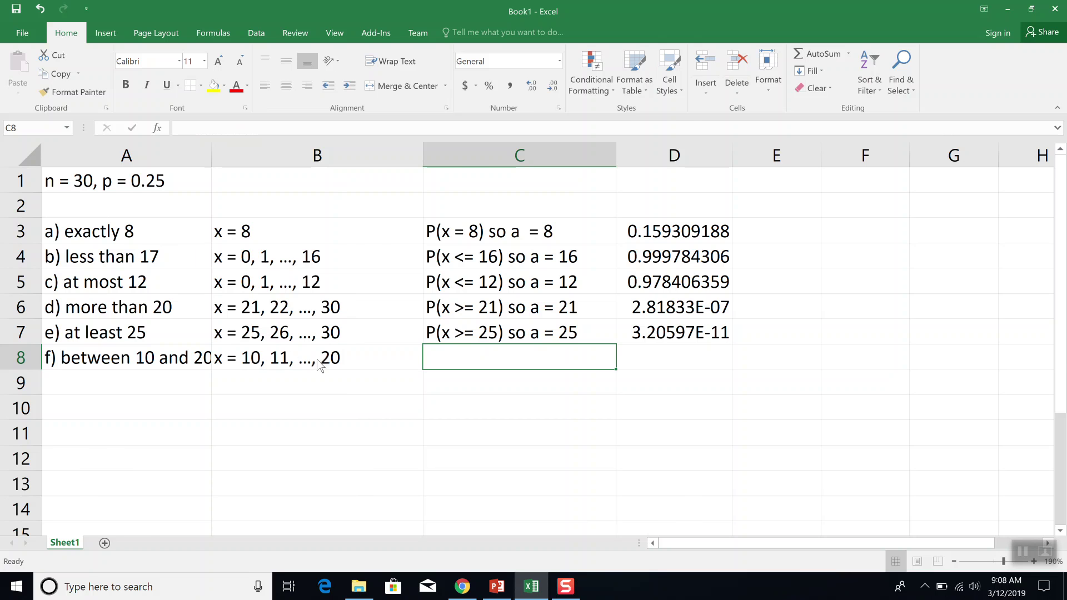
- Switch to PowerPoint and highlight the form P(a ≤ x ≤ b) on the Forms slide
key("alt+Tab")
left_click(100, 363)
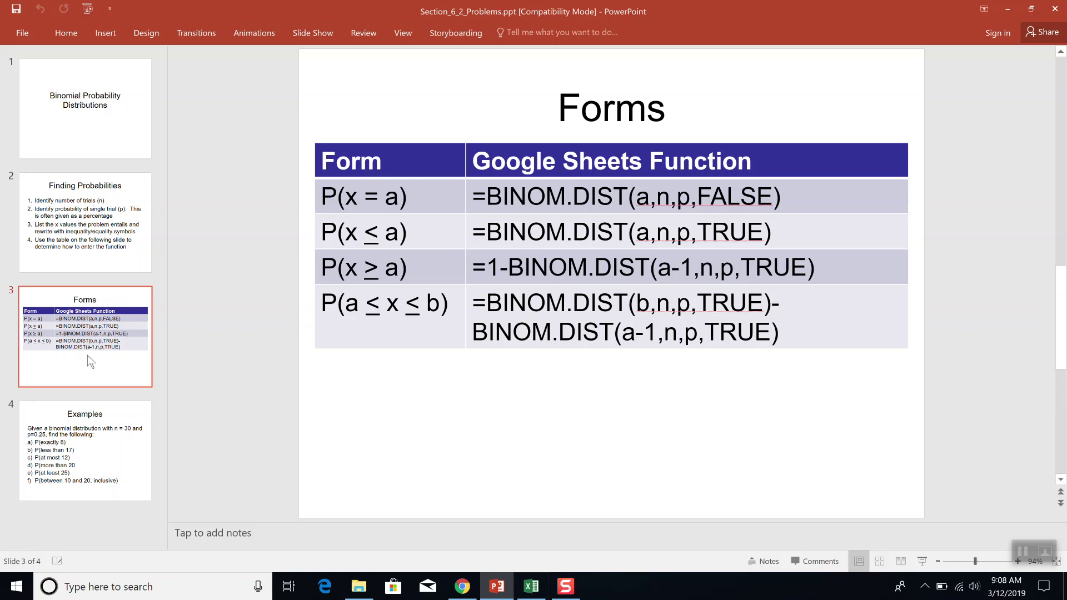
left_click(449, 305)
left_click_drag(449, 305, 331, 304)
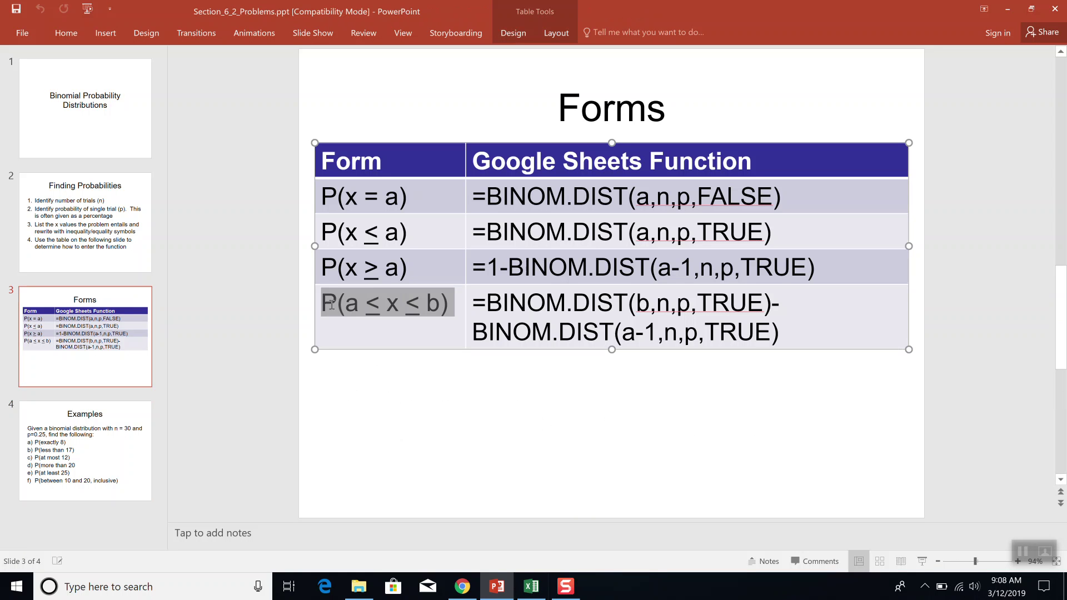
- In Excel, enter "P(10<=x<=20) so a = 10, b = 20" in cell C8, checking the form against the Forms slide in PowerPoint
key("alt+Tab")
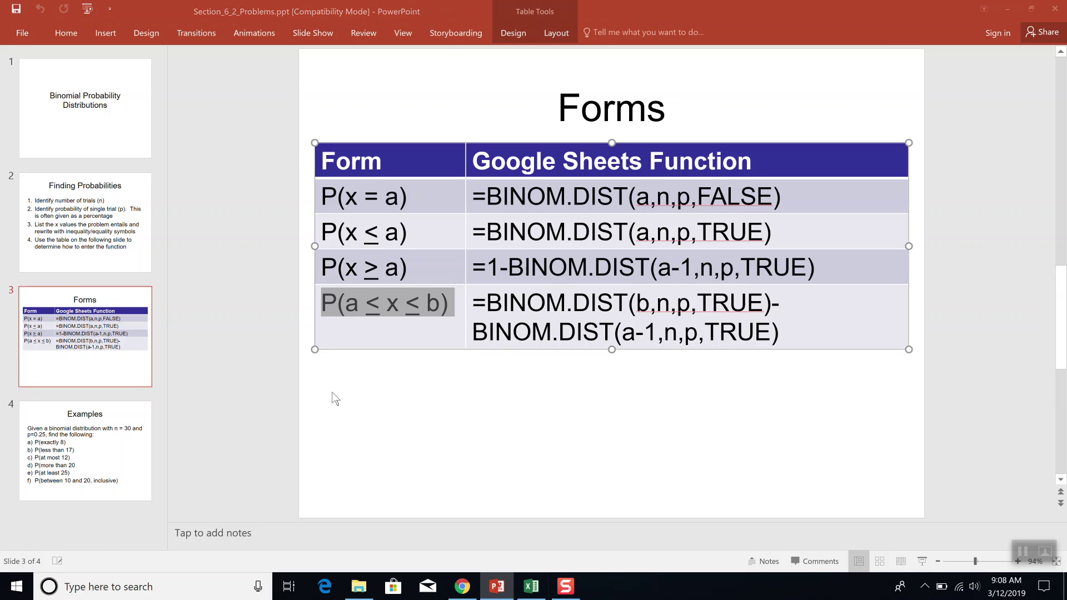
type("P")
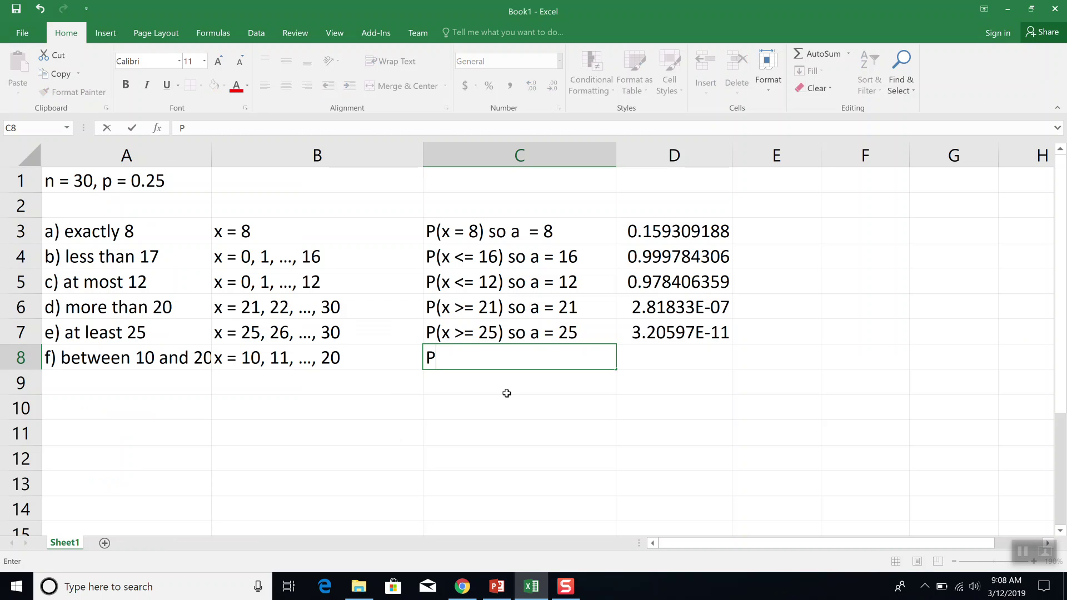
type("(10<=x<=20")
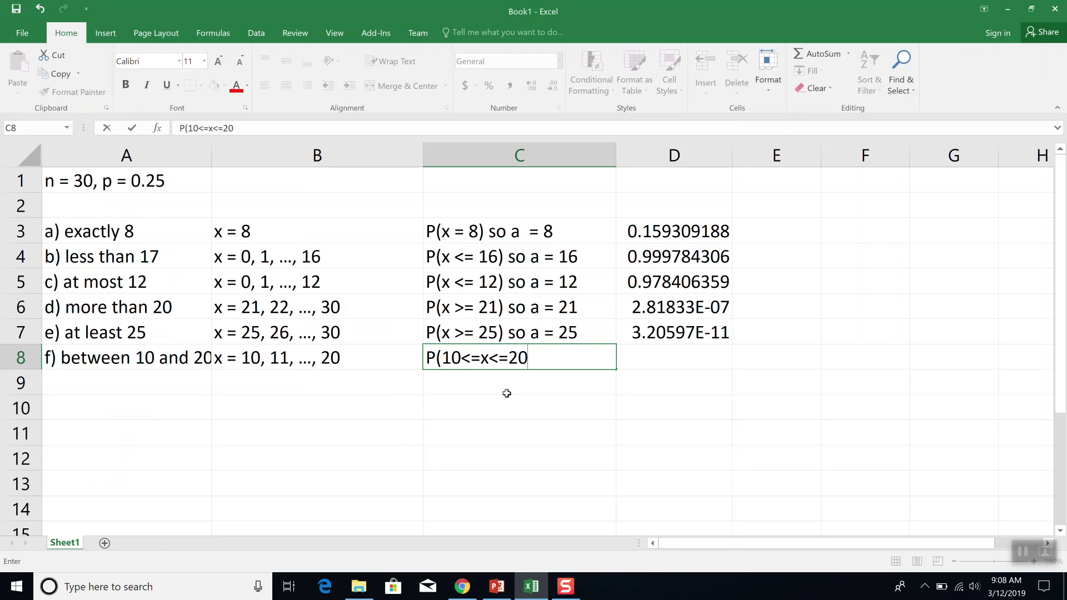
type(") a")
key("BackSpace")
type("so")
key("alt+Tab")
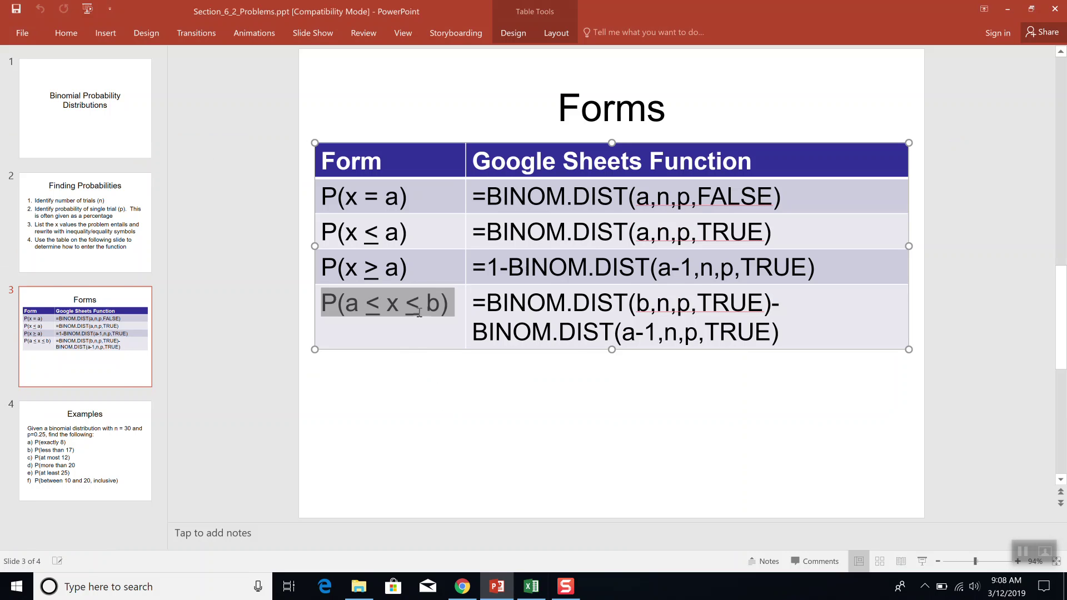
key("alt+Tab")
type("a =")
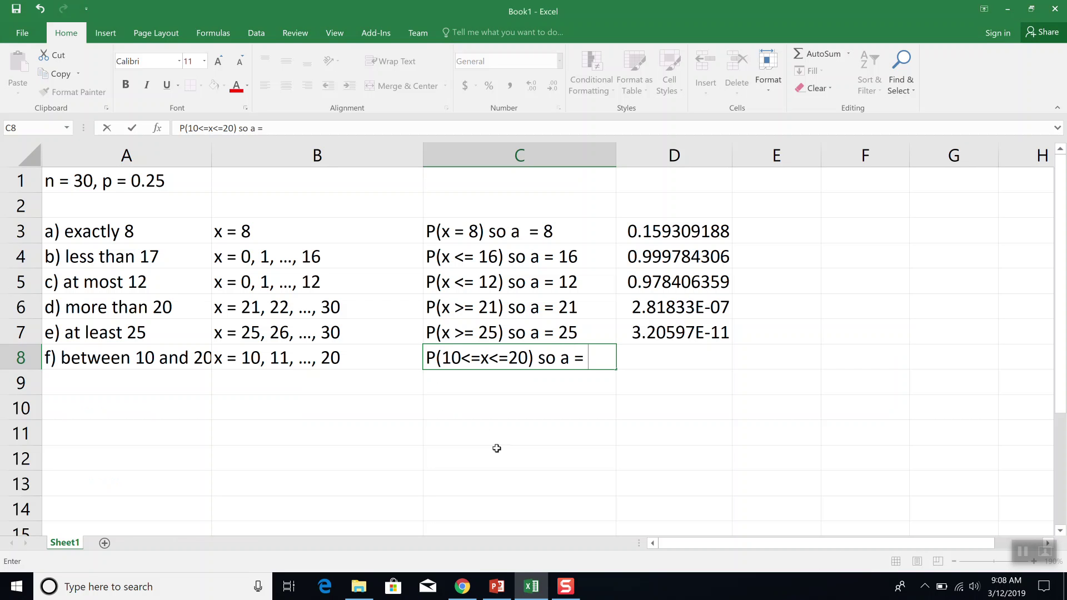
type(" 10, b = 20")
key("Tab")
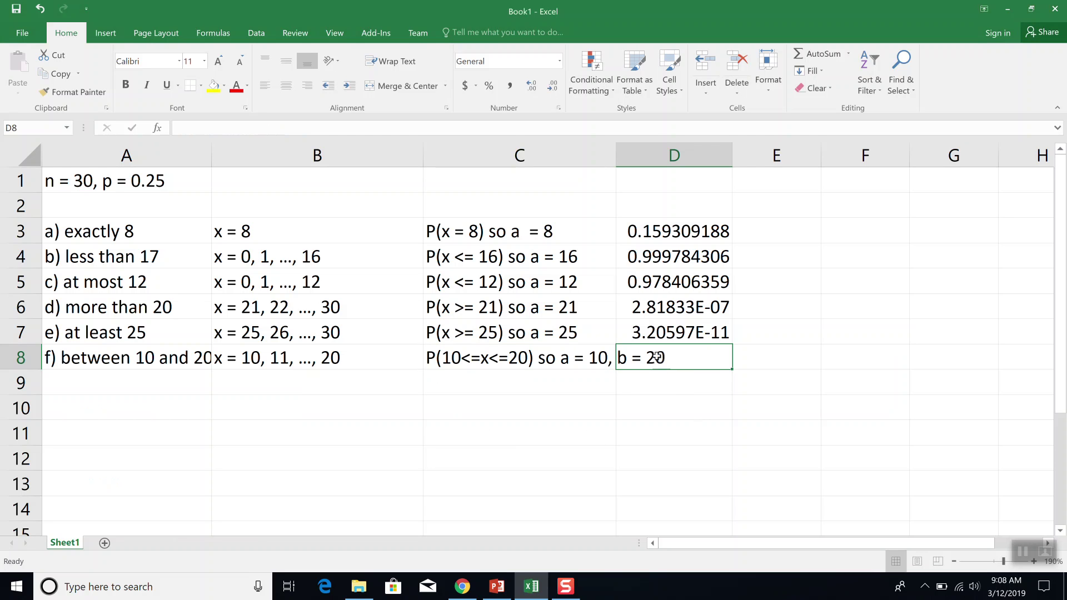
- Autofit column C to the width of its longest entry
left_click(619, 176)
key("Left")
key("Left")
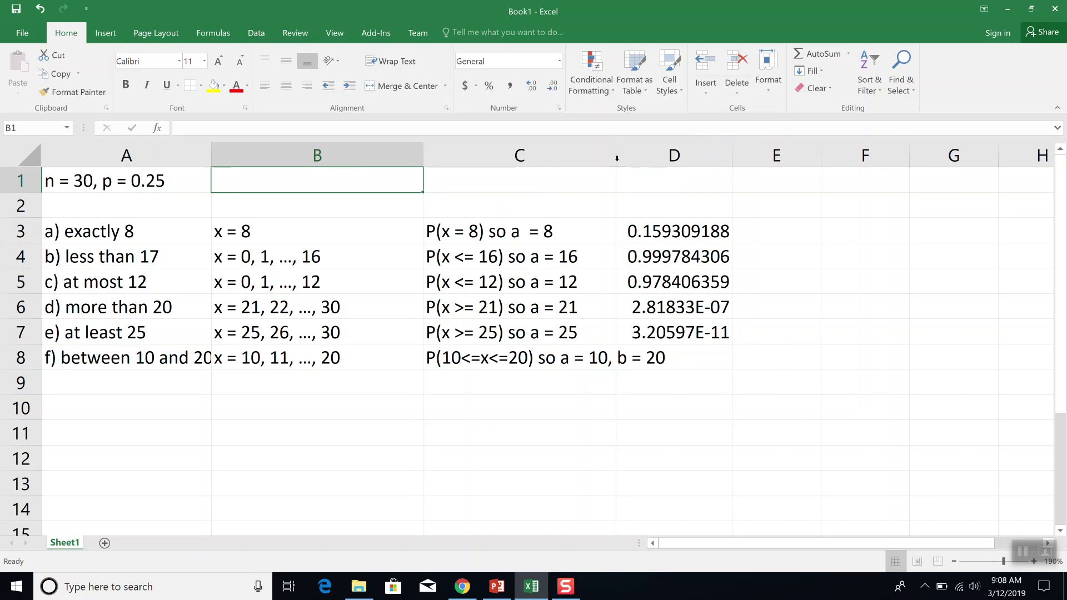
double_click(615, 156)
- Select cell D8, and in PowerPoint highlight the function for P(a ≤ x ≤ b) on the Forms slide
left_click(738, 371)
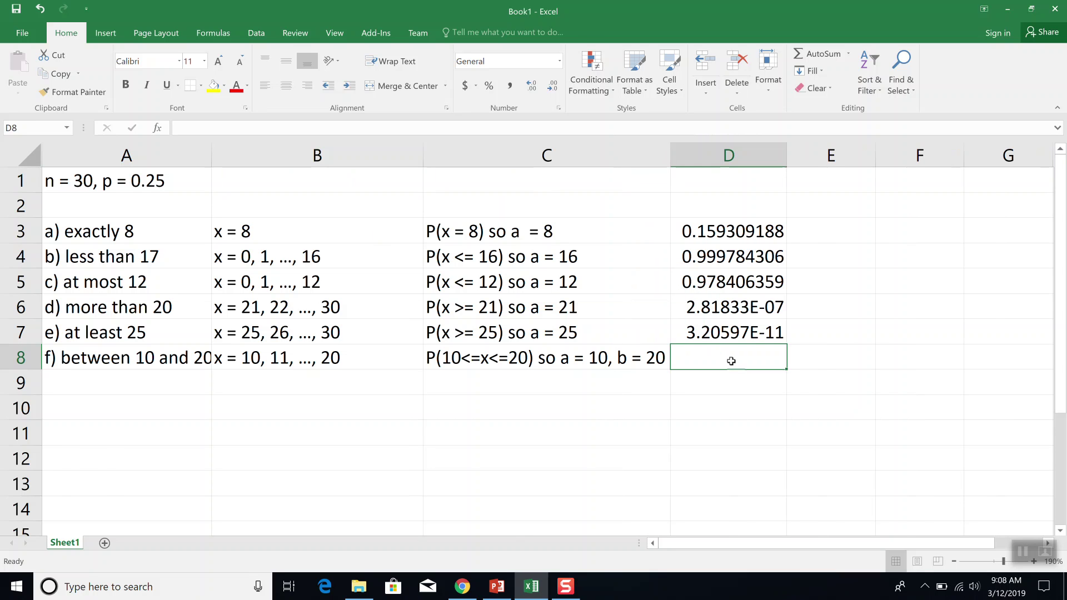
key("alt+Tab")
left_click_drag(818, 334, 472, 306)
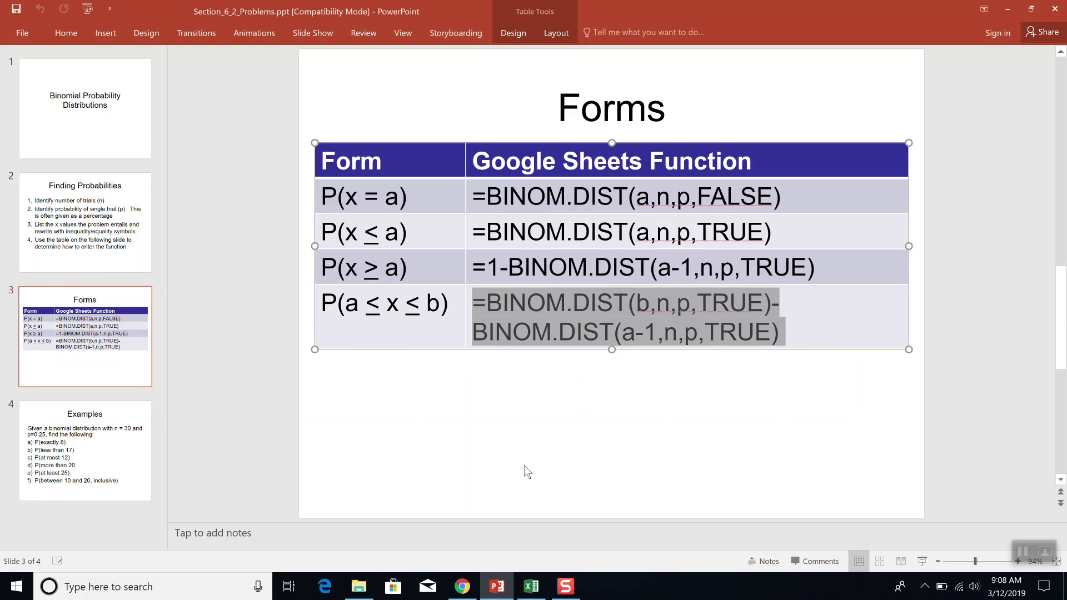
- In Excel, start the formula in cell D8 with =BINOM.DIST(20,30,0.25,TRUE), checking the function name against the Forms slide in PowerPoint
key("alt+Tab")
type("=BINONM.")
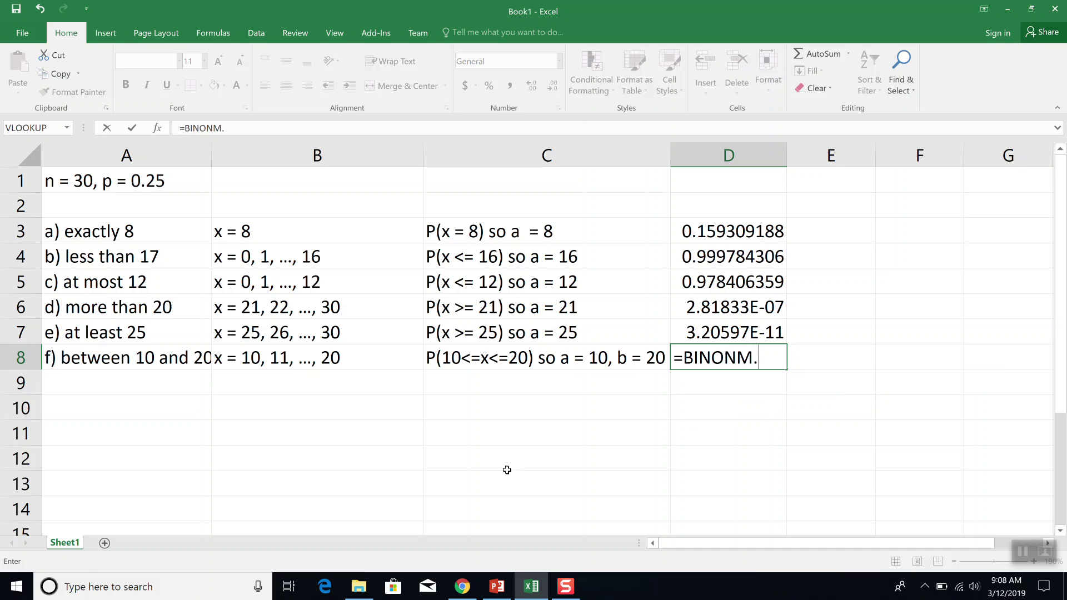
key("BackSpace")
key("BackSpace")
type(".dist(")
key("alt+Tab")
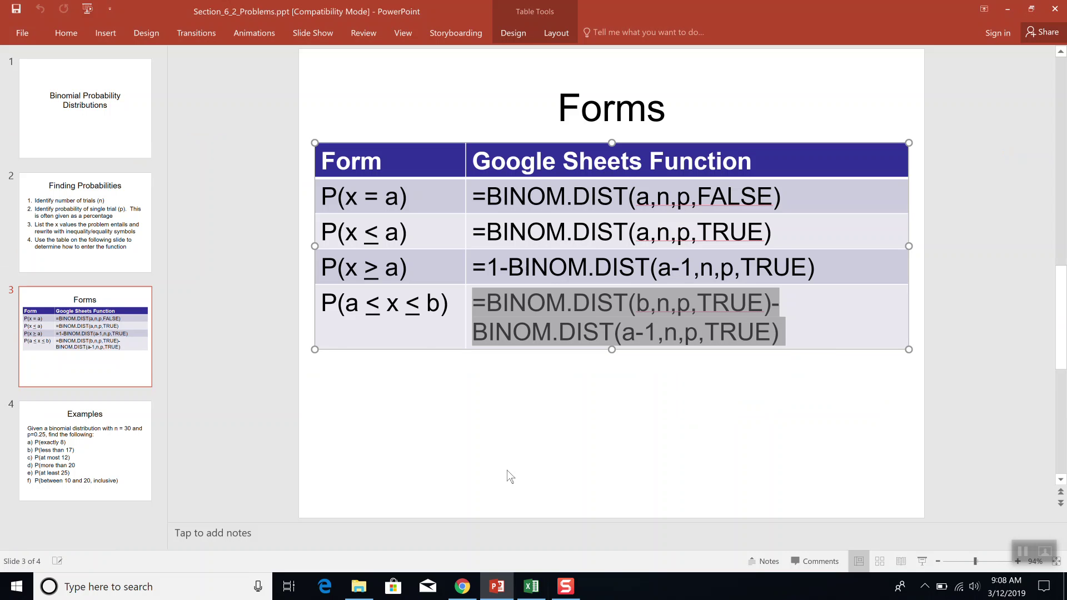
key("alt+Tab")
key("BackSpace")
key("BackSpace")
key("BackSpace")
key("BackSpace")
key("BackSpace")
key("BackSpace")
key("BackSpace")
type("m.dist(")
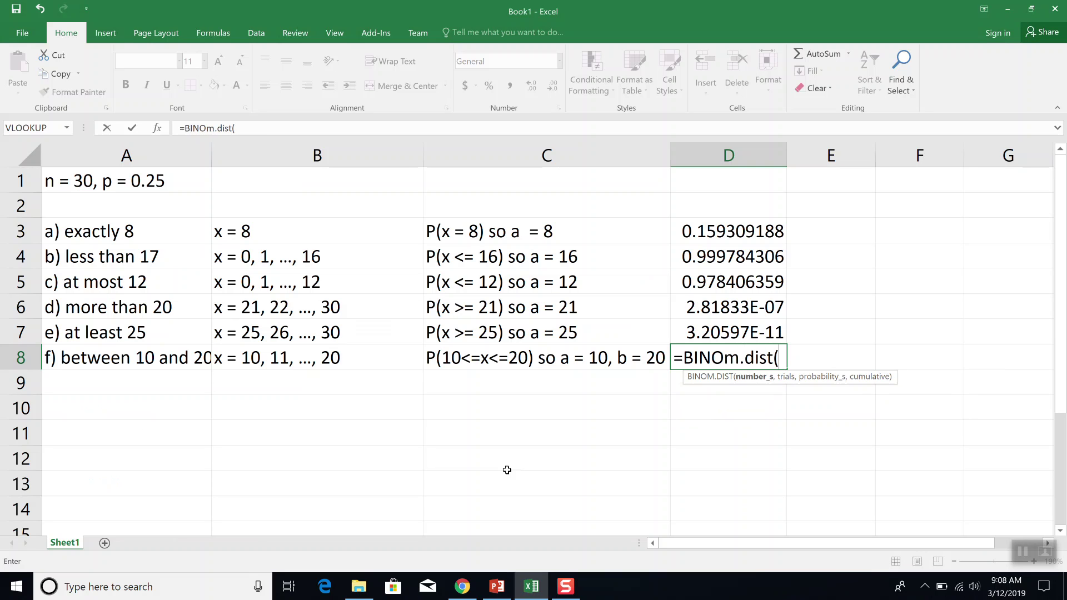
type("20,")
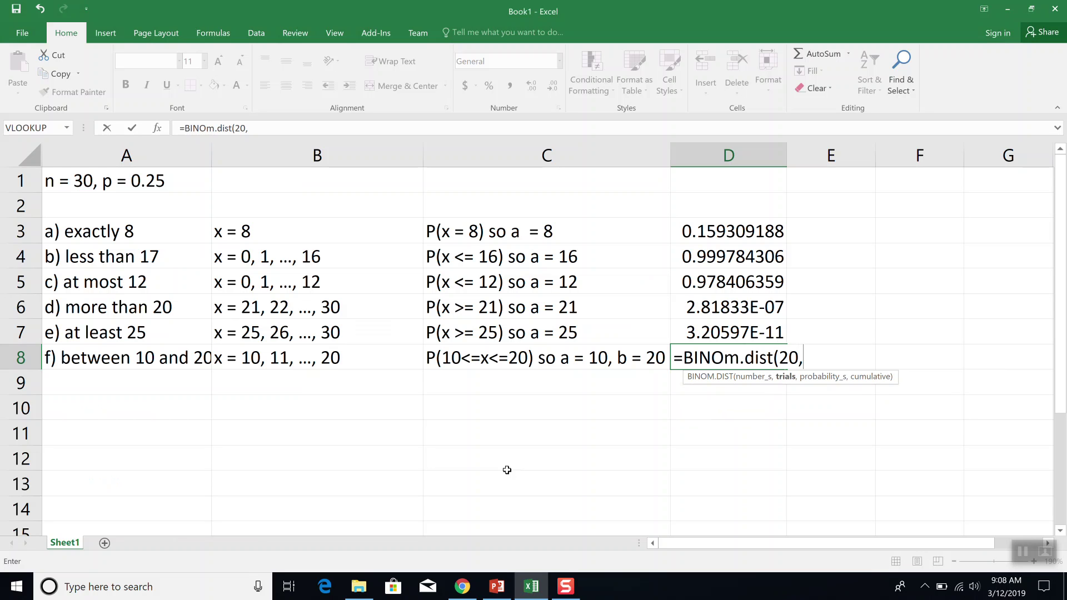
type("30,")
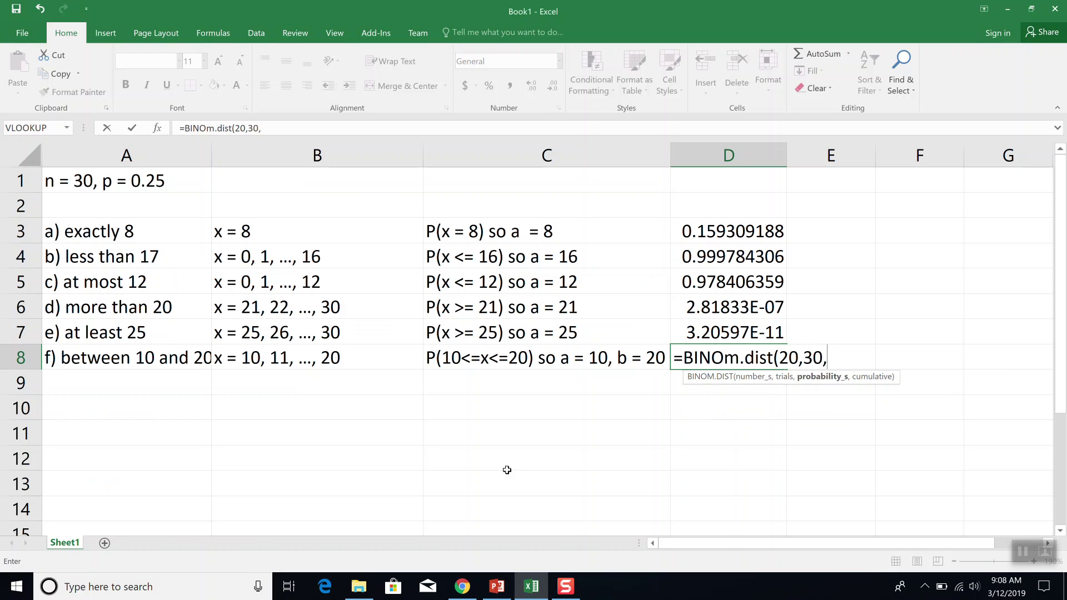
type("0.25,TRUE)")
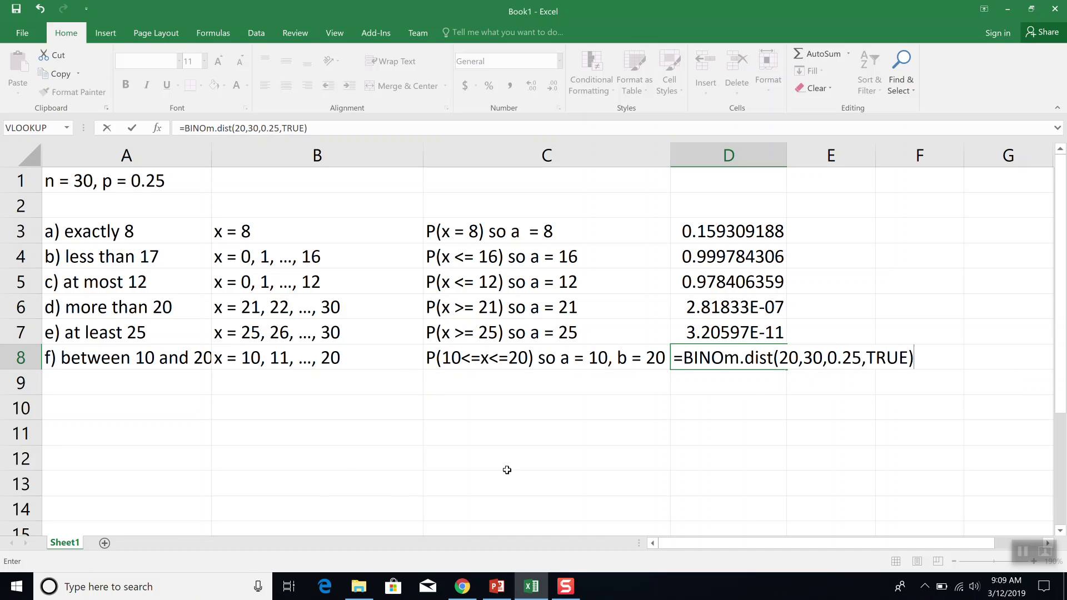
- Extend the D8 formula with the start of a subtracted term, -BINOM.DIST(, consulting the Forms slide in PowerPoint for its form and arguments
key("alt+Tab")
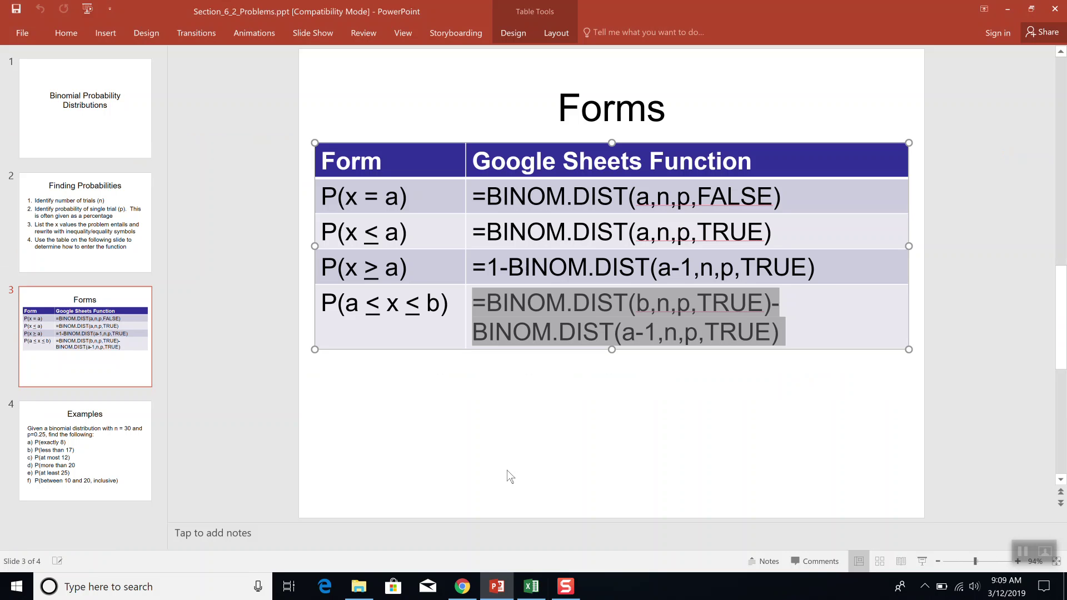
key("alt+Tab")
type("-binom.di")
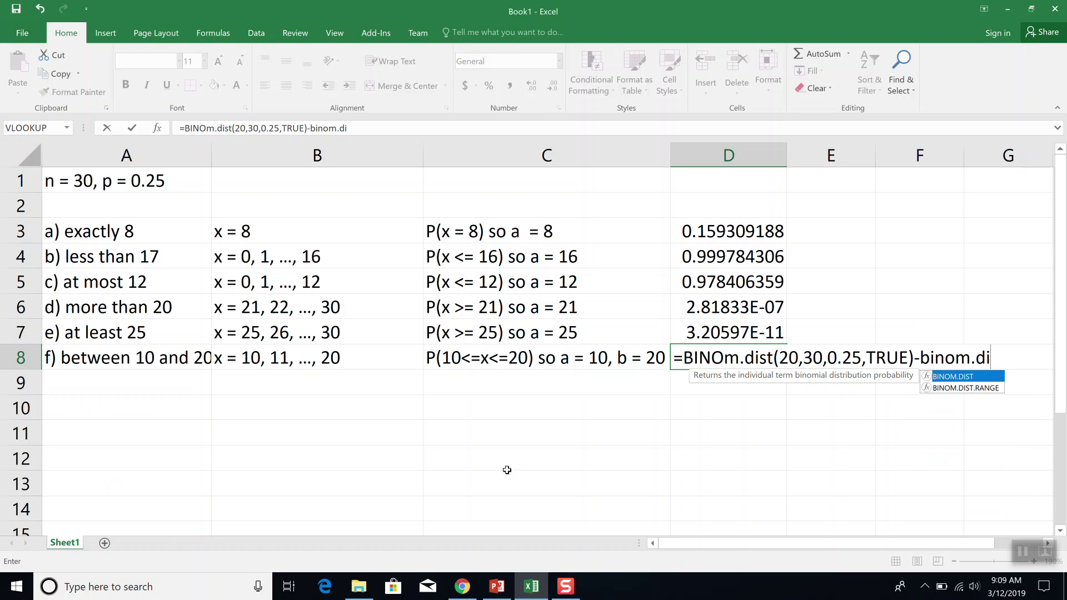
type("st(")
key("alt+Tab")
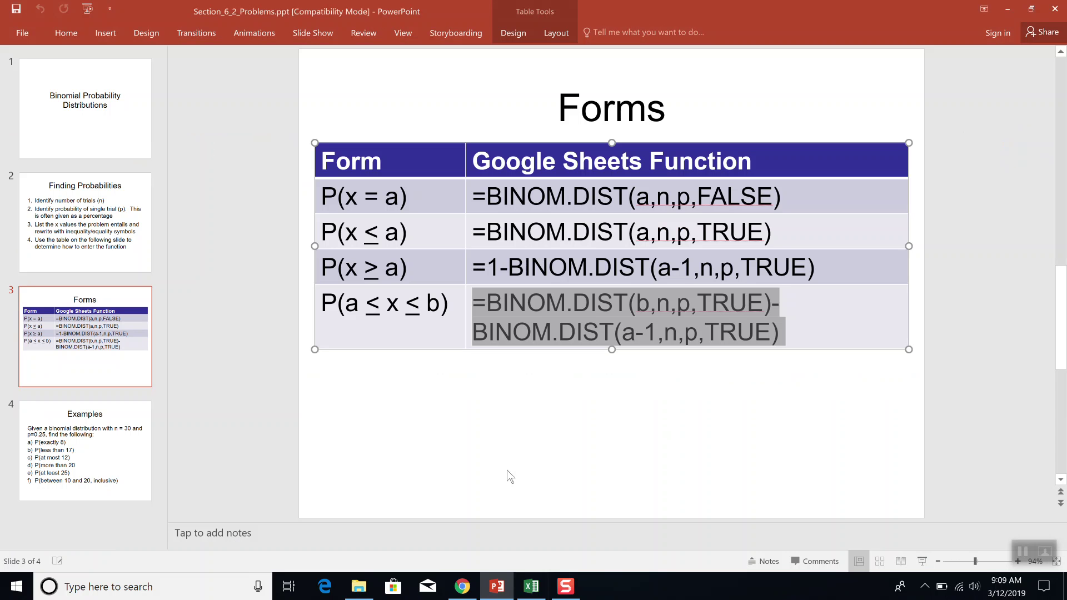